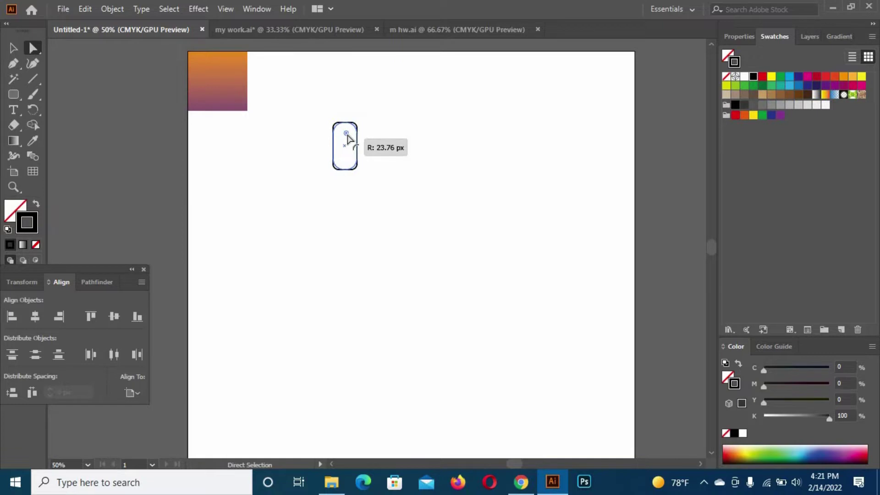
# Fully round the corners of the tall rectangle and paste a copy in front, shifted slightly right of the original
pyautogui.moveTo(347, 138); pyautogui.dragTo(347, 137)
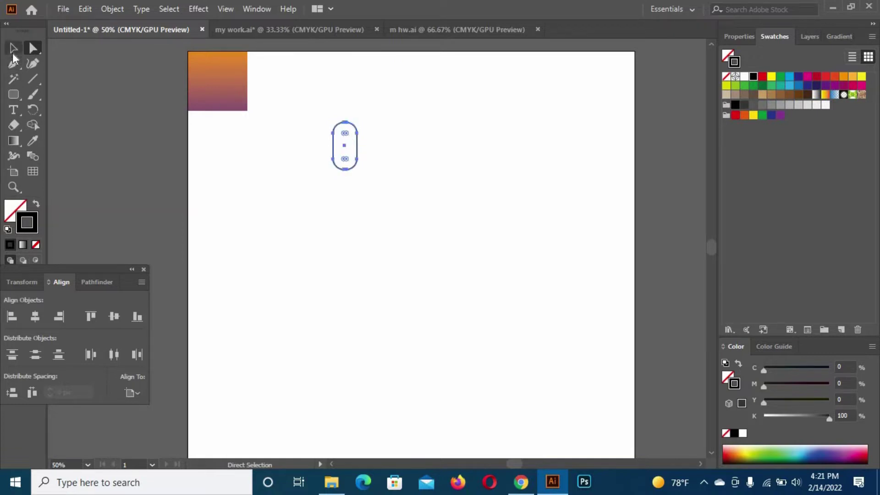
pyautogui.click(13, 47)
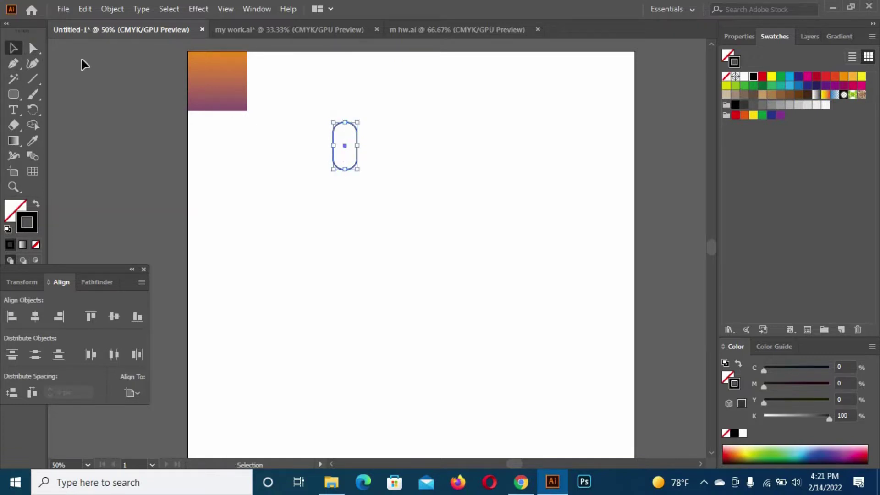
pyautogui.click(83, 10)
pyautogui.click(105, 71)
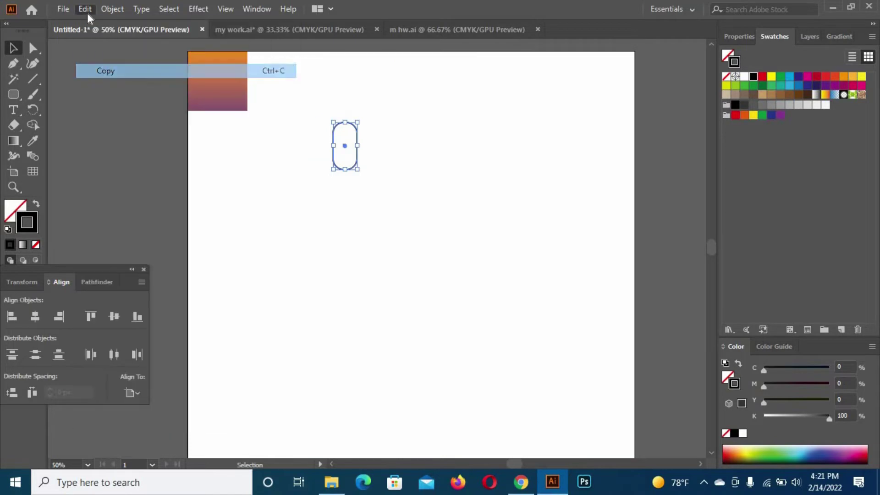
pyautogui.click(85, 10)
pyautogui.click(119, 99)
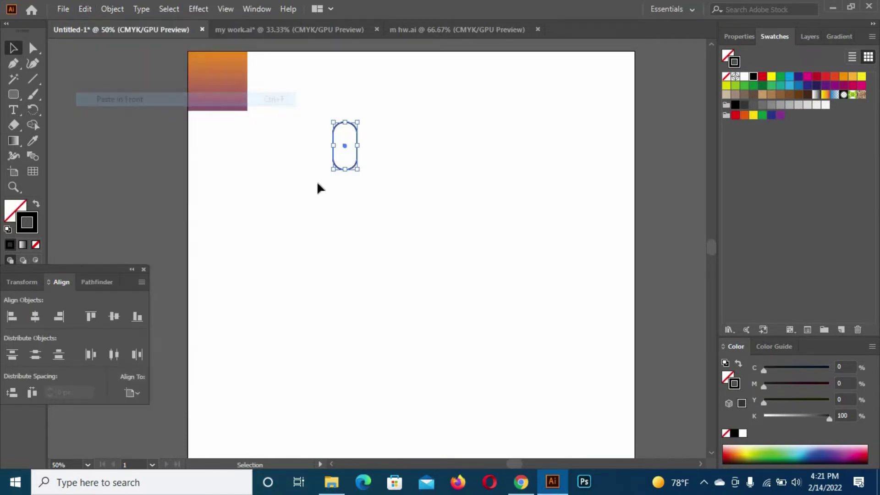
pyautogui.click(353, 159)
pyautogui.moveTo(353, 159)
pyautogui.mouseDown()
pyautogui.moveTo(365, 142)
pyautogui.moveTo(362, 150)
pyautogui.mouseUp()
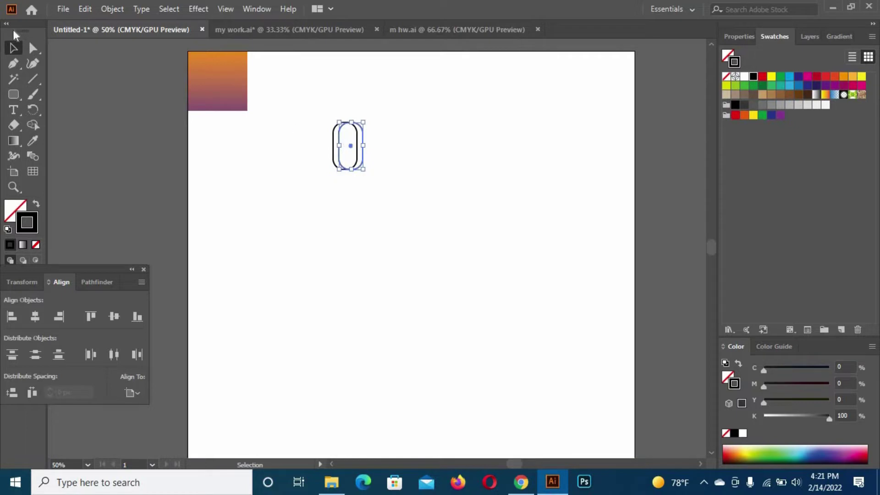
# Paste a copy of the shifted rounded shape in front and offset it right by the same small spacing
pyautogui.click(95, 10)
pyautogui.click(105, 71)
pyautogui.click(87, 9)
pyautogui.click(122, 99)
pyautogui.click(312, 191)
pyautogui.moveTo(365, 152); pyautogui.dragTo(372, 152)
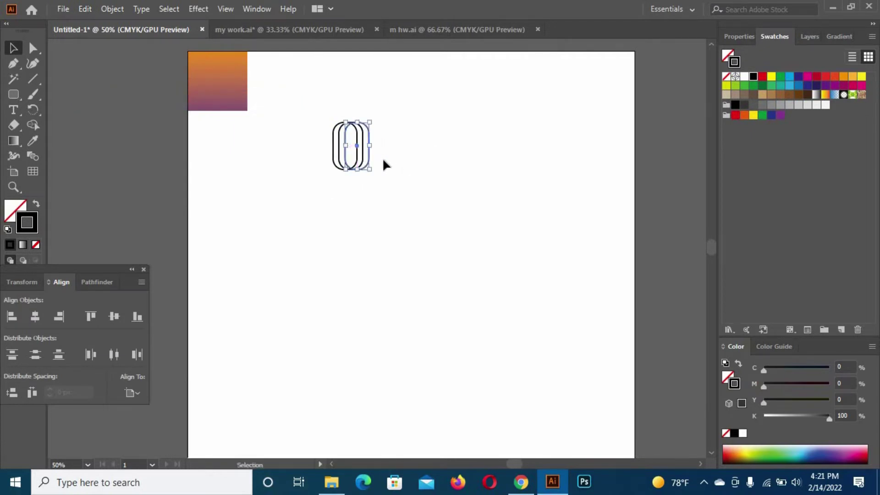
# Add a fourth overlapping rounded shape by pasting a copy of the rightmost one in front and shifting it right
pyautogui.click(87, 10)
pyautogui.click(114, 71)
pyautogui.click(83, 8)
pyautogui.click(139, 100)
pyautogui.click(352, 224)
pyautogui.moveTo(372, 156); pyautogui.dragTo(375, 156)
pyautogui.click(402, 194)
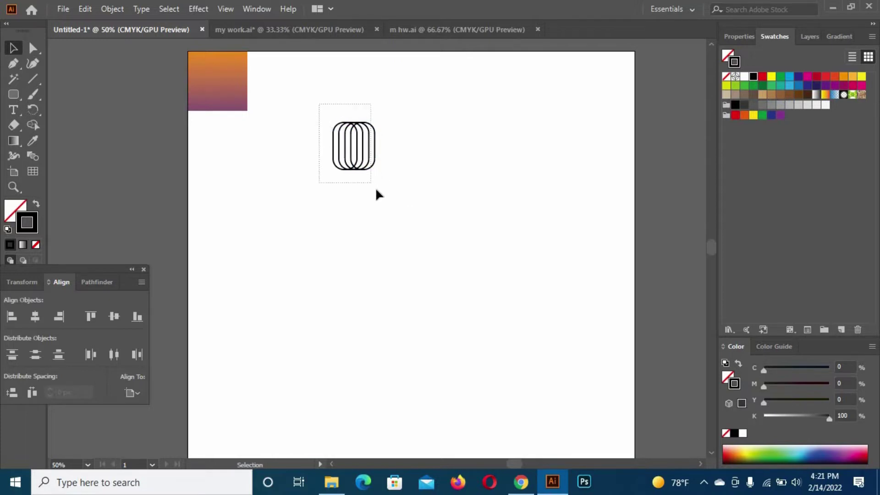
# Enlarge all four rounded shapes together and widen the set until its overall outline is about square
pyautogui.moveTo(377, 194)
pyautogui.mouseDown()
pyautogui.moveTo(382, 179)
pyautogui.moveTo(390, 189)
pyautogui.mouseUp()
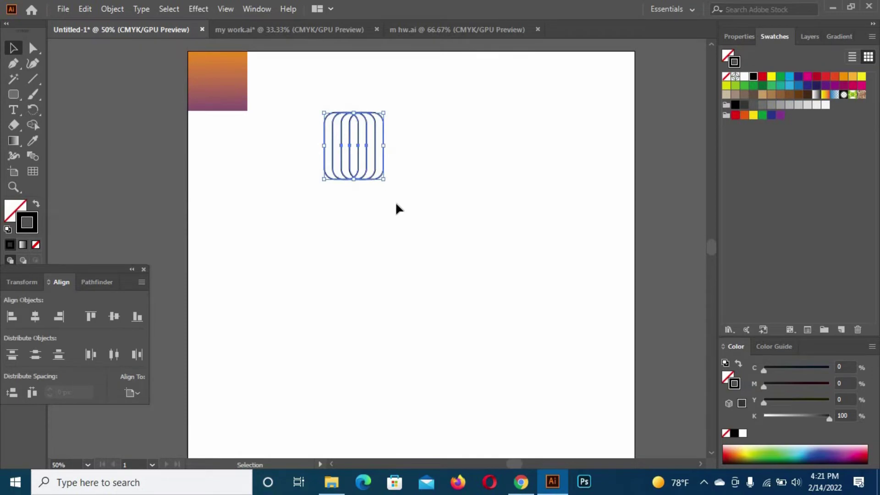
pyautogui.click(396, 208)
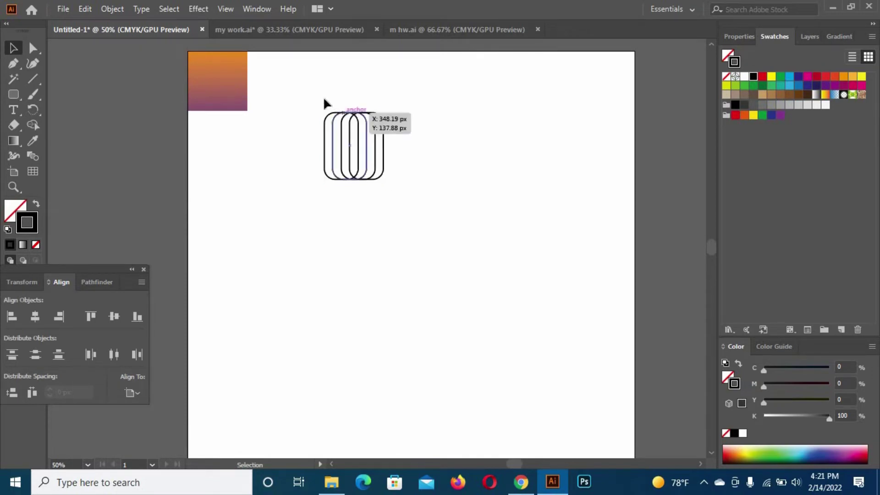
pyautogui.moveTo(323, 97); pyautogui.dragTo(383, 192)
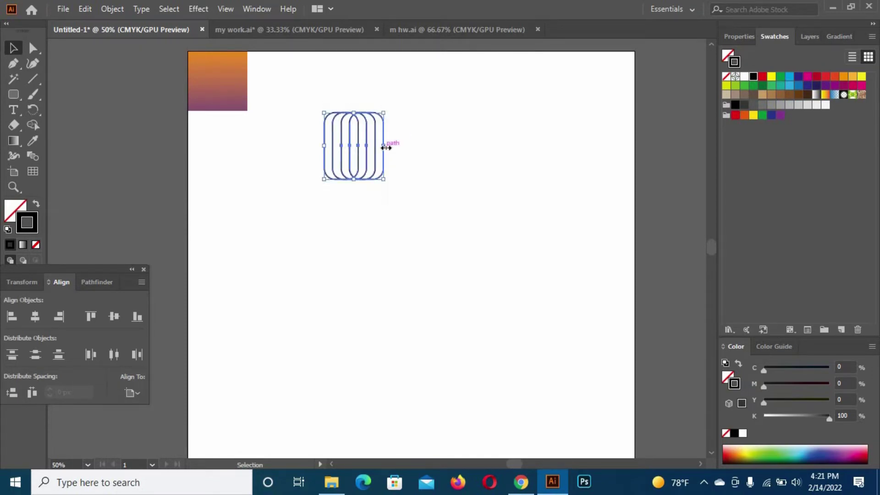
pyautogui.moveTo(383, 145); pyautogui.dragTo(391, 151)
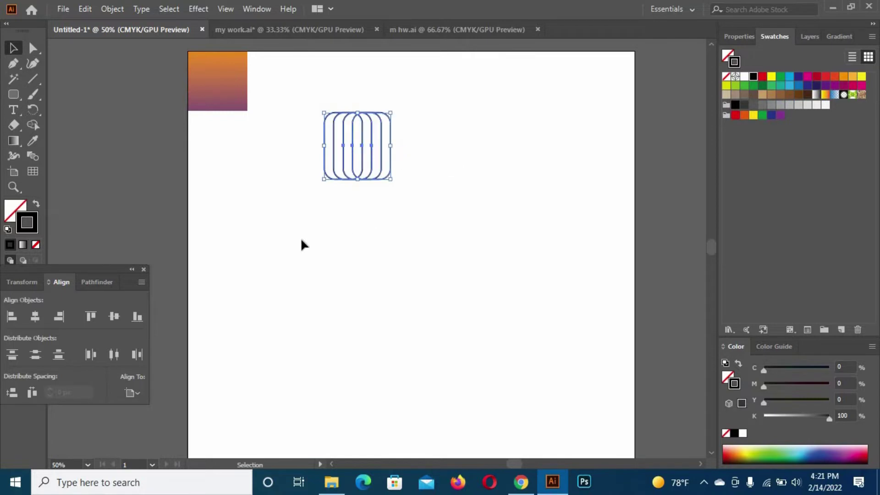
# Switch alignment to Align to Selection and distribute the four rounded shapes evenly by their horizontal centers
pyautogui.click(120, 317)
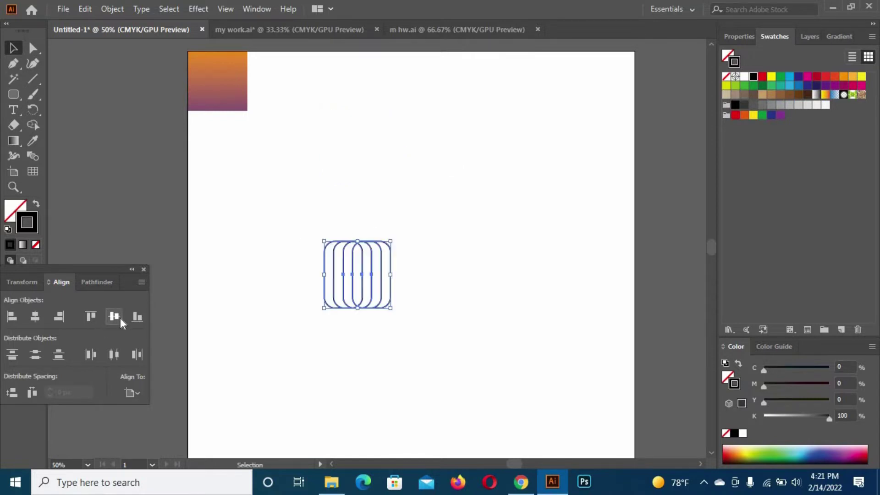
pyautogui.hotkey('ctrl', 'z')
pyautogui.click(135, 392)
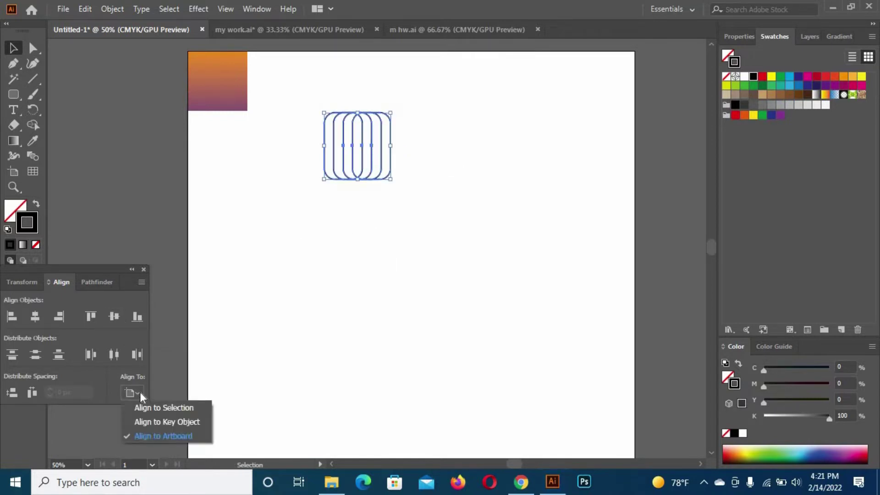
pyautogui.click(144, 408)
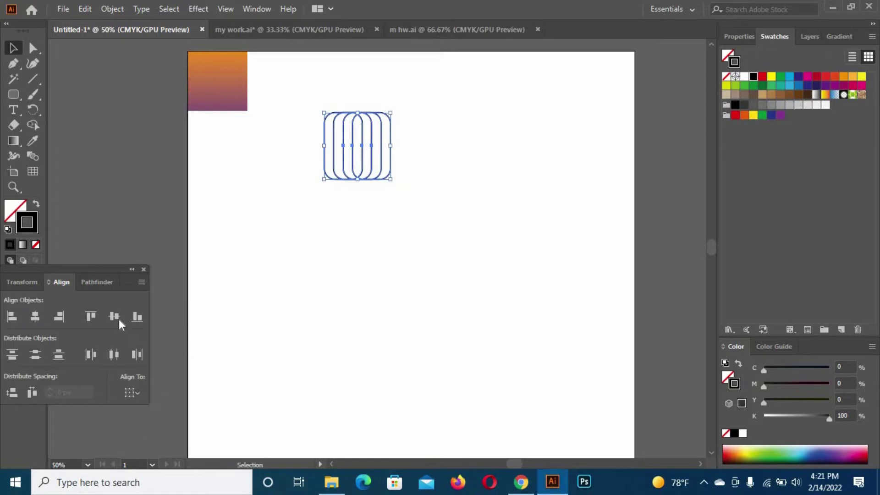
pyautogui.click(114, 354)
pyautogui.click(334, 235)
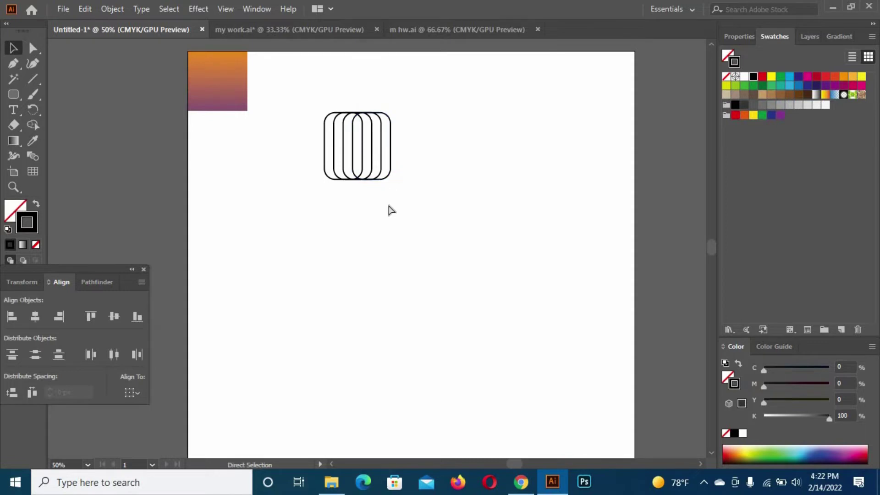
# Draw a narrow vertical rectangle exactly as wide as the gap between the first two rounded shapes' left edges
pyautogui.hotkey('ctrl', '1')
pyautogui.scroll(4, 447, 339)
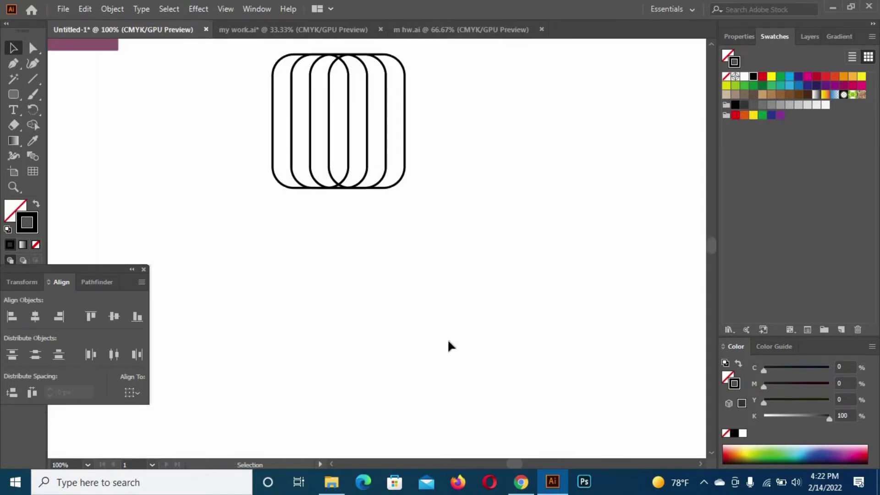
pyautogui.click(15, 100)
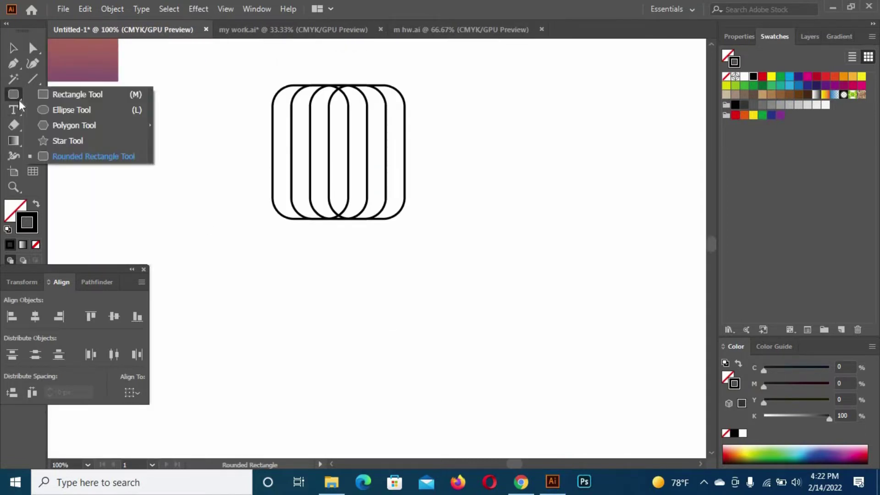
pyautogui.click(82, 94)
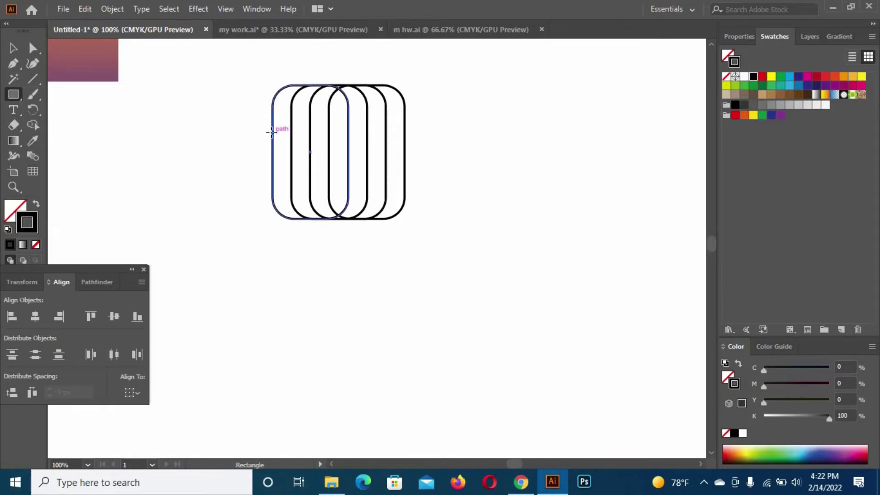
pyautogui.moveTo(272, 127)
pyautogui.mouseDown()
pyautogui.moveTo(297, 149)
pyautogui.moveTo(291, 254)
pyautogui.mouseUp()
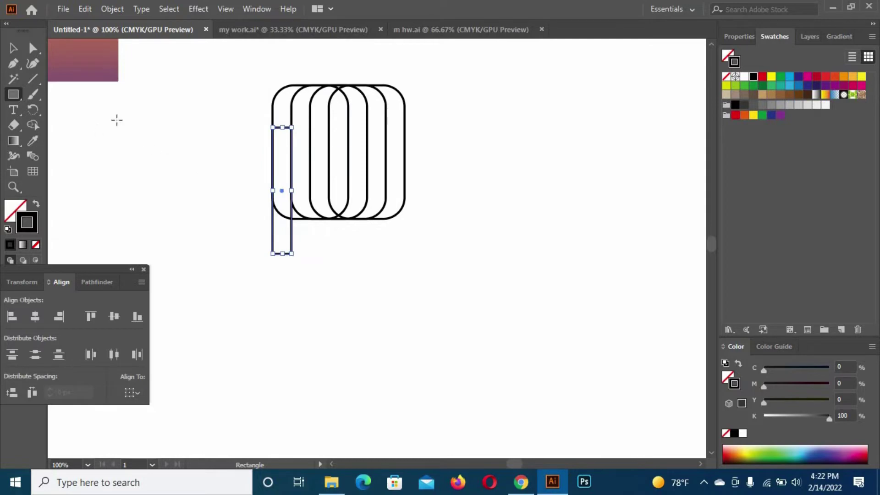
pyautogui.click(13, 48)
pyautogui.click(353, 313)
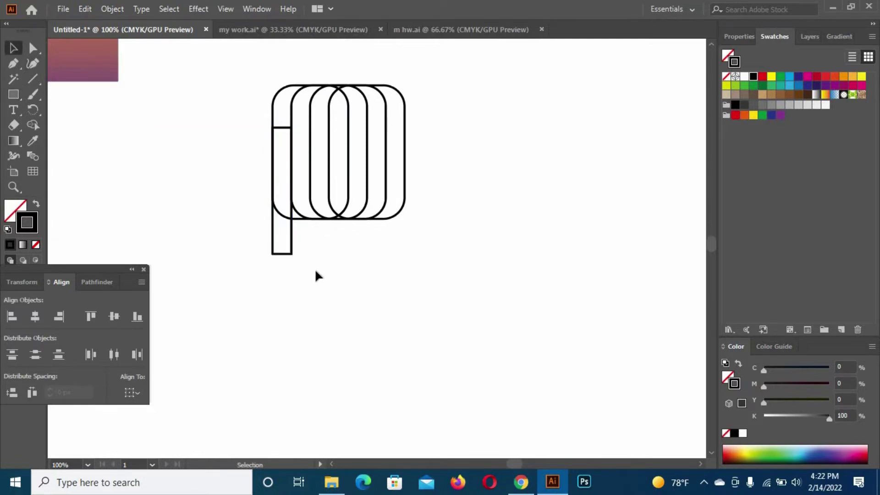
# Rotate the narrow rectangle to horizontal and lengthen it beyond the overall width of the rounded shapes
pyautogui.click(290, 254)
pyautogui.moveTo(281, 253); pyautogui.dragTo(369, 220)
# Align the horizontal bar and the four rounded shapes by horizontal center and bottom edge
pyautogui.moveTo(362, 278); pyautogui.dragTo(244, 284)
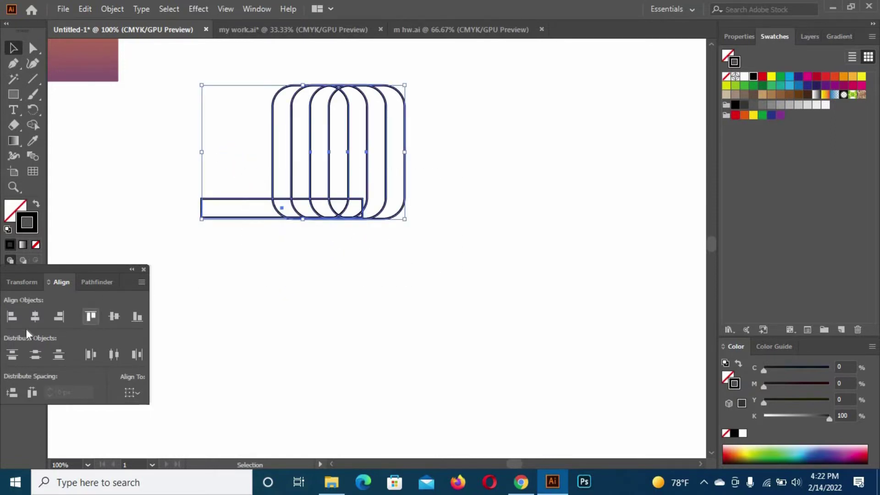
pyautogui.click(35, 316)
pyautogui.click(146, 317)
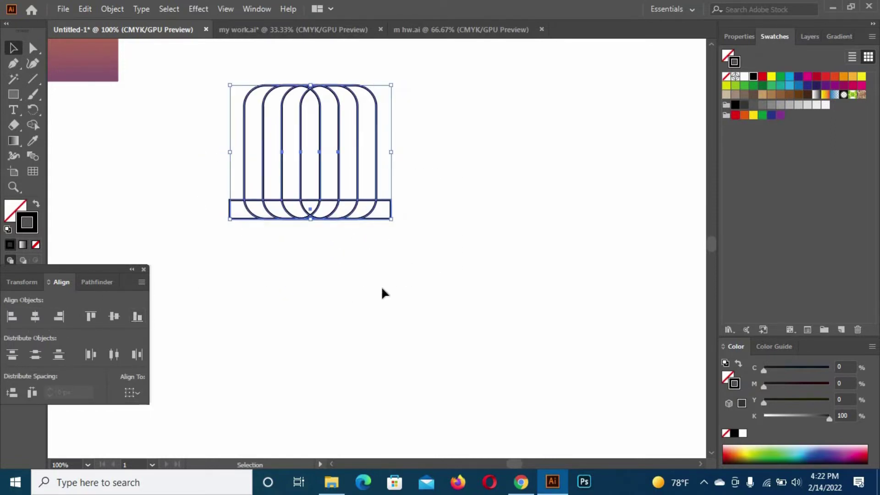
pyautogui.click(392, 267)
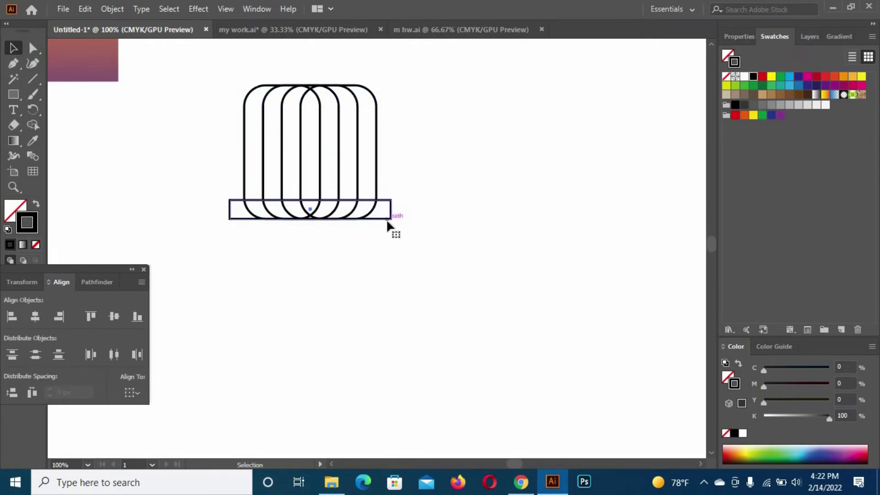
# Paste a copy of the bottom bar in front, move it up and align it with the top edge of the rounded shapes
pyautogui.click(386, 219)
pyautogui.click(85, 10)
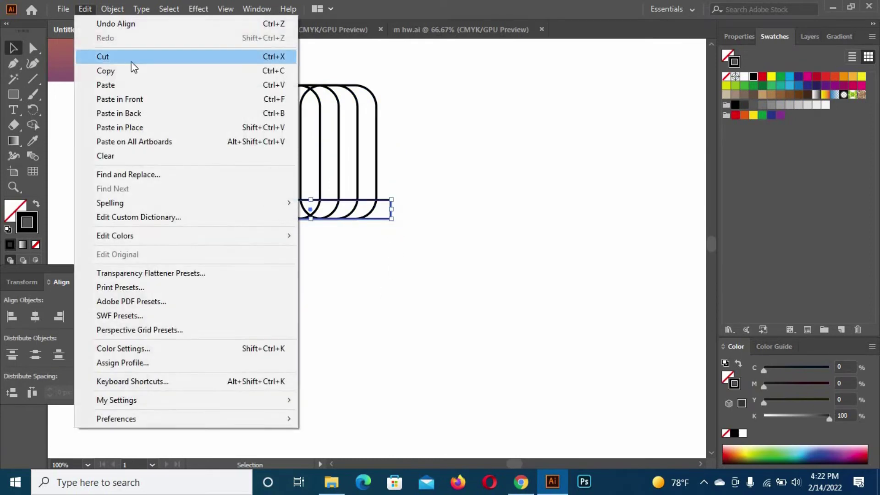
pyautogui.click(130, 69)
pyautogui.click(86, 9)
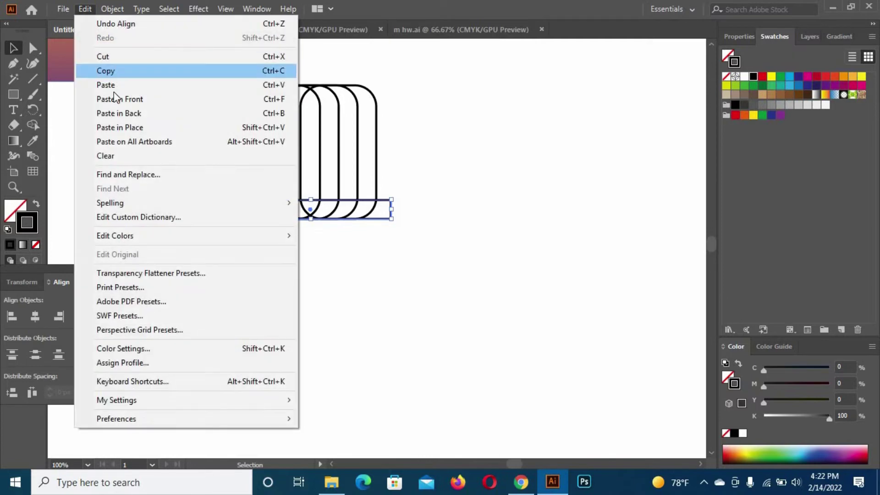
pyautogui.click(124, 98)
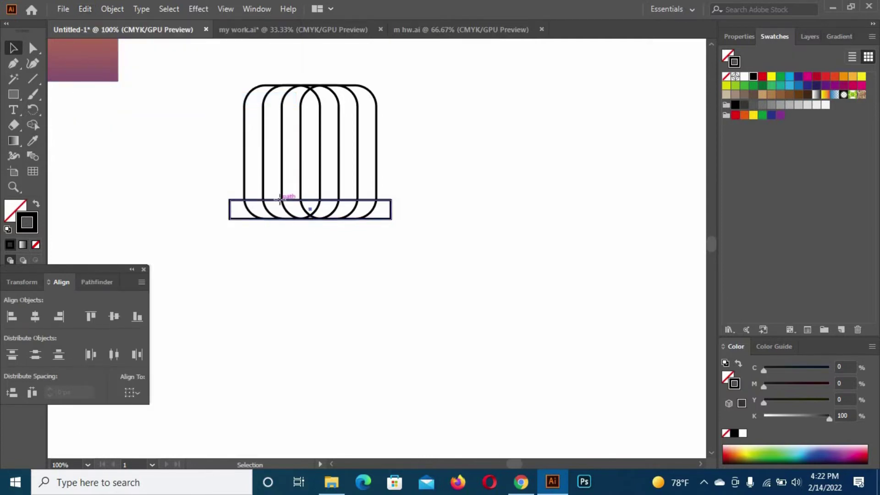
pyautogui.moveTo(281, 205); pyautogui.dragTo(282, 110)
pyautogui.moveTo(242, 73); pyautogui.dragTo(380, 148)
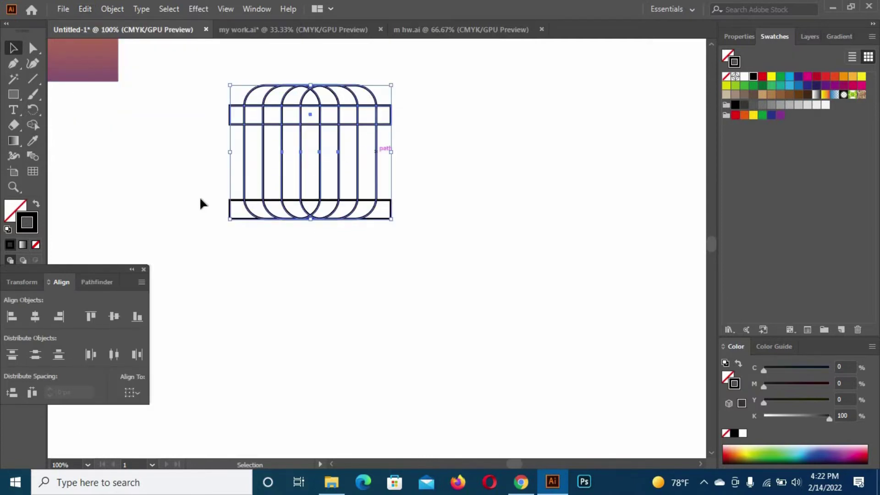
pyautogui.click(95, 314)
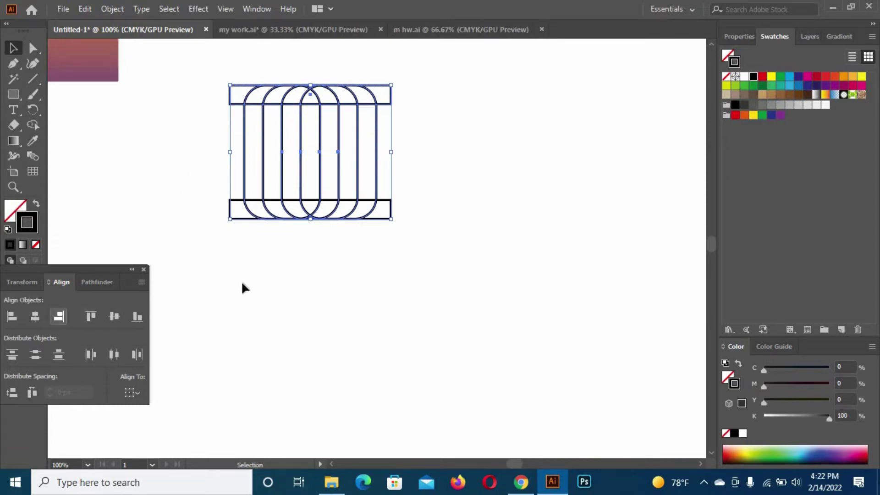
pyautogui.click(387, 254)
# Paste another copy of the bottom bar in front and stack it directly above the original
pyautogui.click(386, 211)
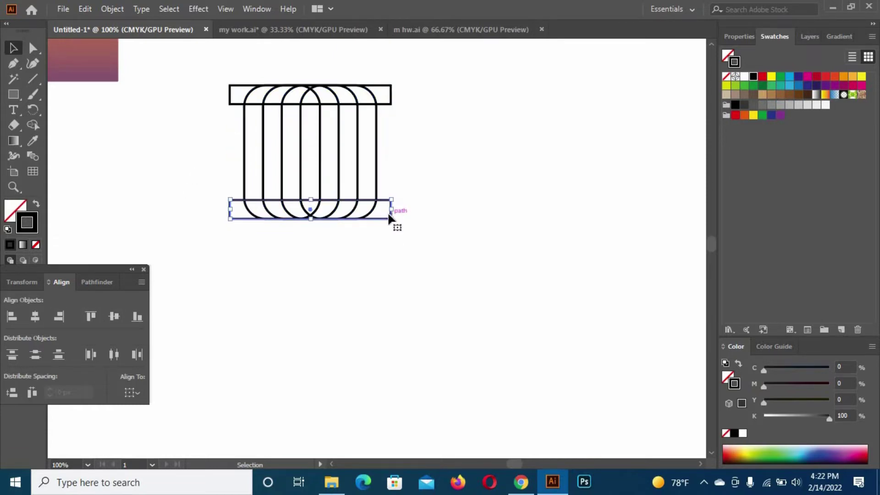
pyautogui.click(85, 8)
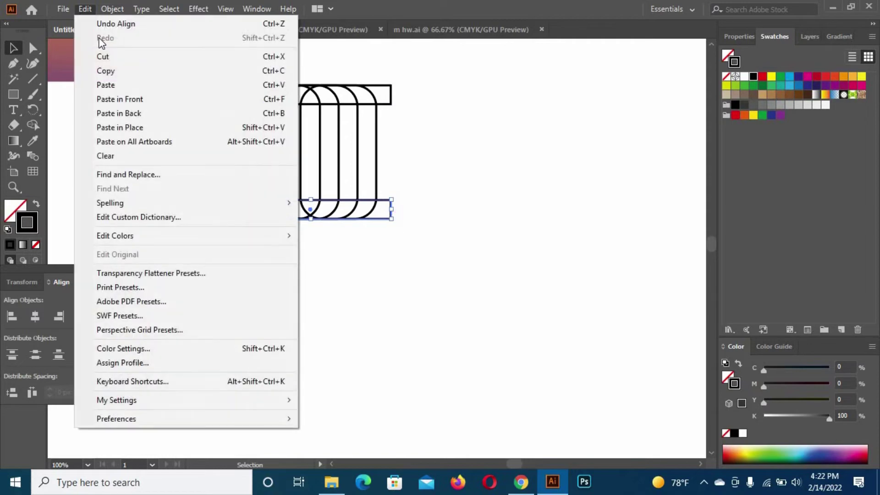
pyautogui.click(105, 71)
pyautogui.click(84, 8)
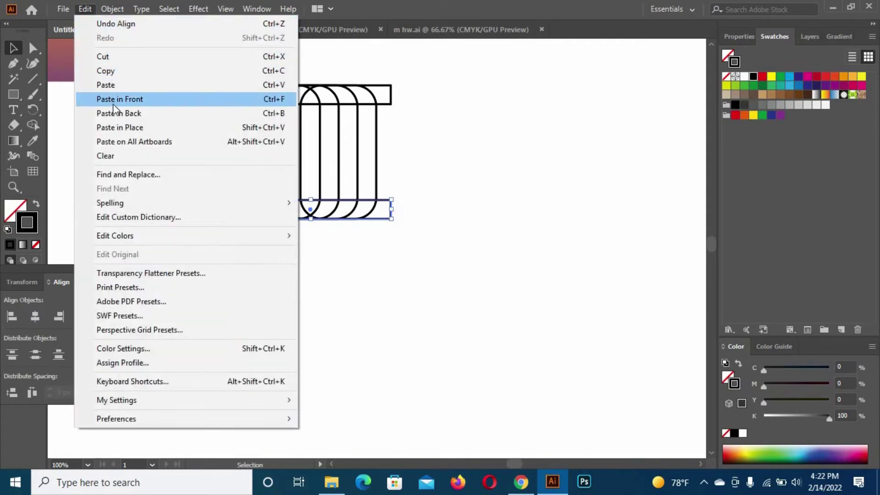
pyautogui.click(325, 236)
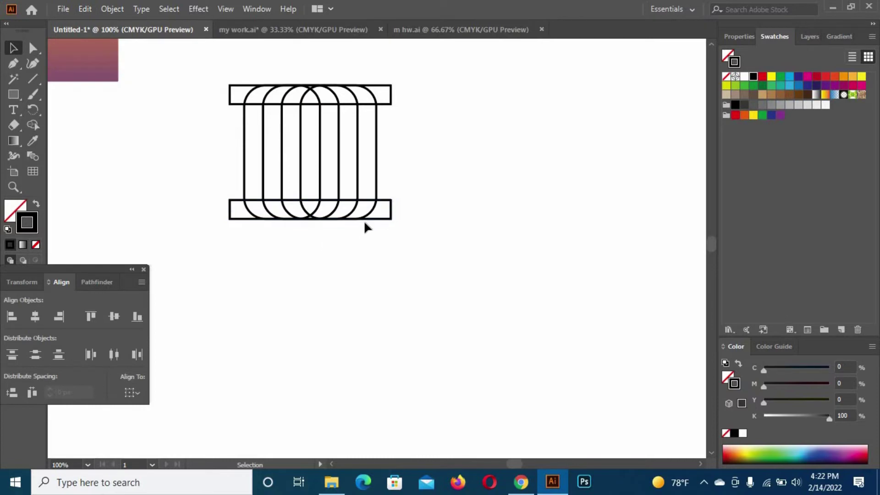
pyautogui.moveTo(368, 217); pyautogui.dragTo(368, 198)
pyautogui.click(422, 245)
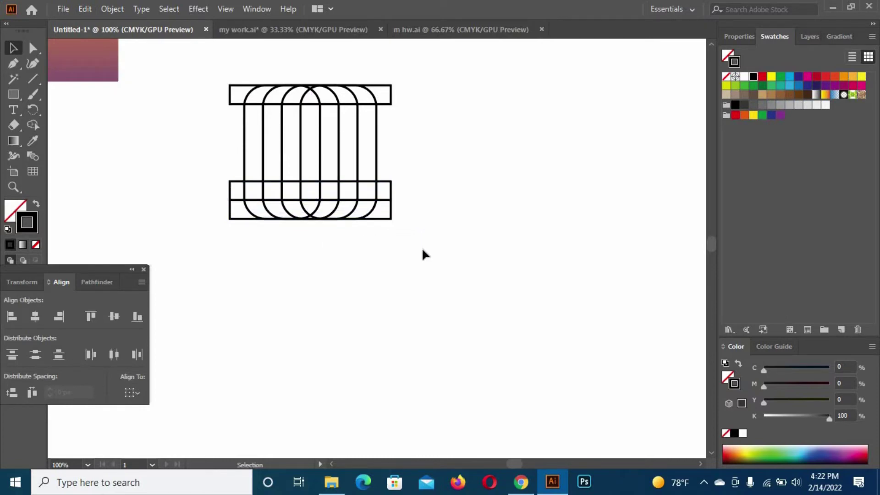
# Copy the top bar, paste it in front and move the copy down directly below the original
pyautogui.click(391, 105)
pyautogui.click(84, 9)
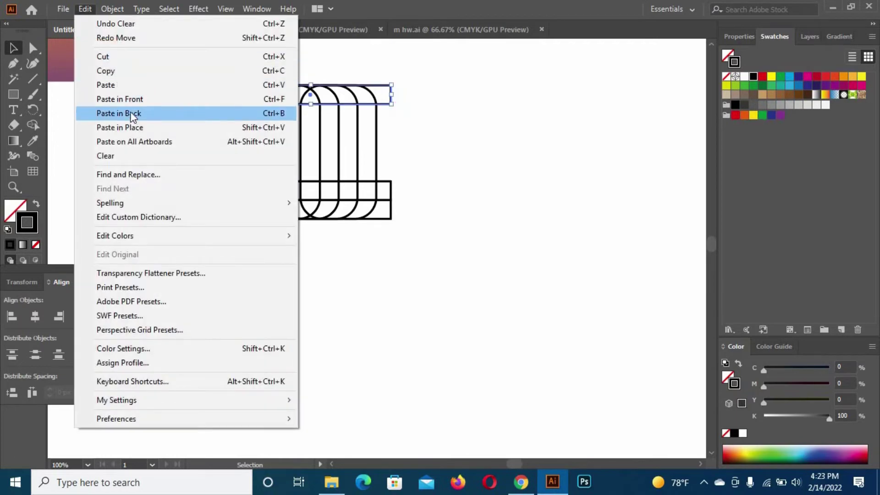
pyautogui.click(118, 72)
pyautogui.click(85, 9)
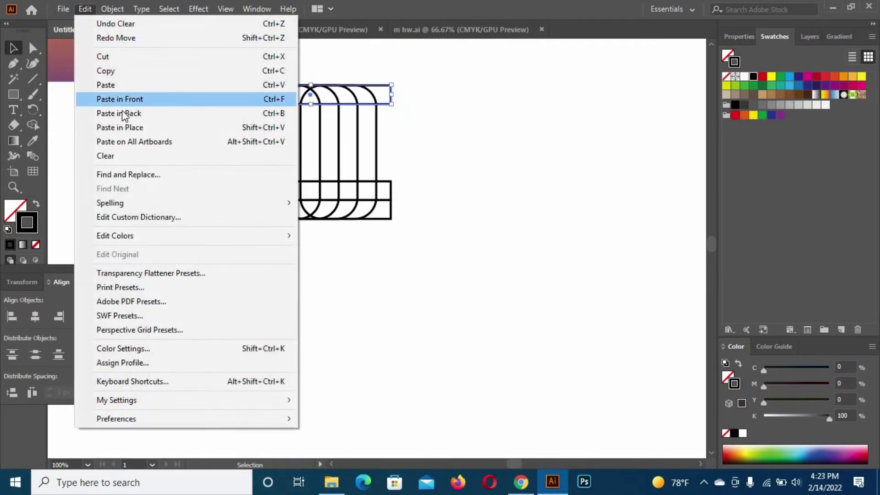
pyautogui.click(128, 97)
pyautogui.click(270, 112)
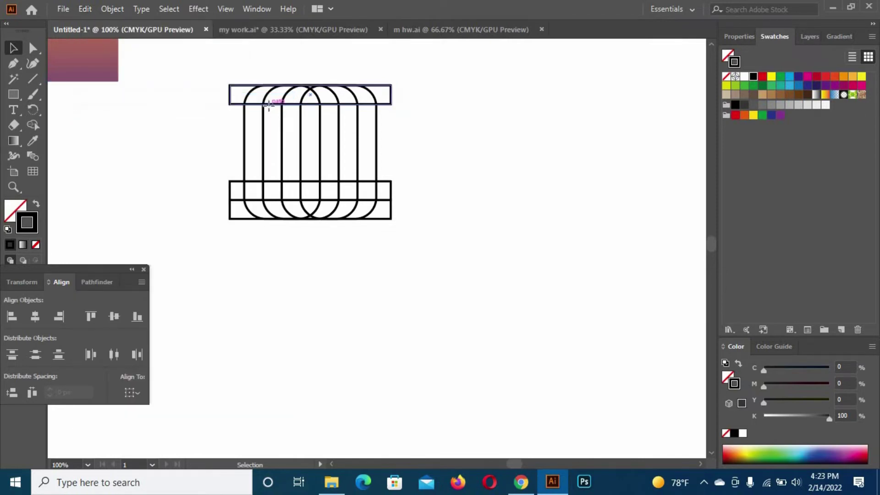
pyautogui.moveTo(269, 107); pyautogui.dragTo(271, 126)
pyautogui.click(392, 167)
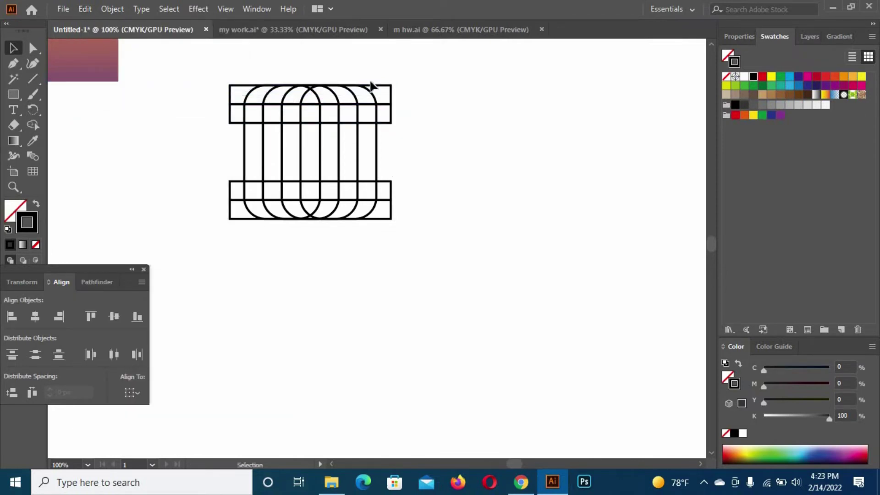
# Delete the outermost top and bottom bars, keeping the two inner horizontal bars
pyautogui.moveTo(391, 91); pyautogui.dragTo(391, 86)
pyautogui.press('Delete')
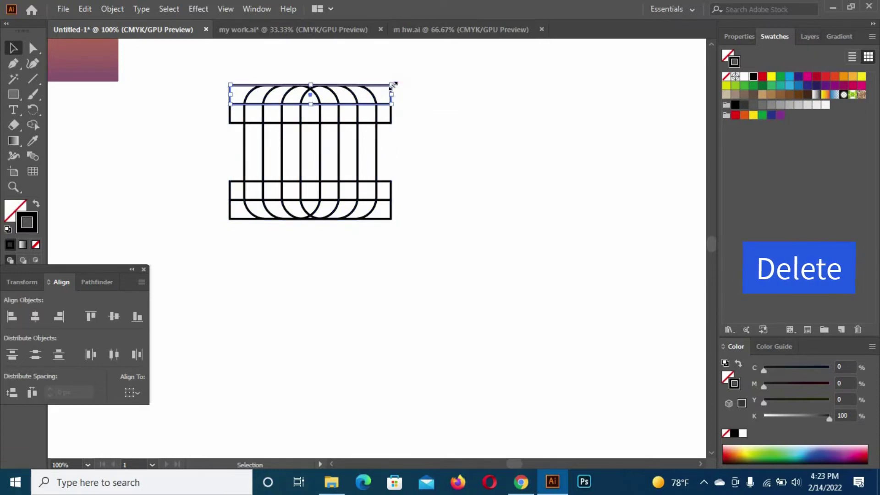
pyautogui.press('Delete')
pyautogui.moveTo(405, 222); pyautogui.dragTo(387, 216)
pyautogui.press('Delete')
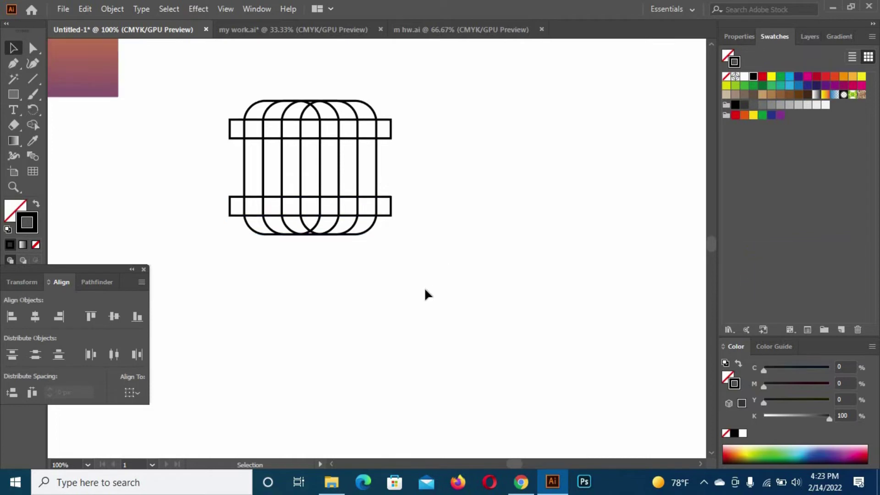
# Select all shapes and, with the Shape Builder and a black fill, merge the rightmost column down to the lower bar
pyautogui.moveTo(228, 77); pyautogui.dragTo(407, 255)
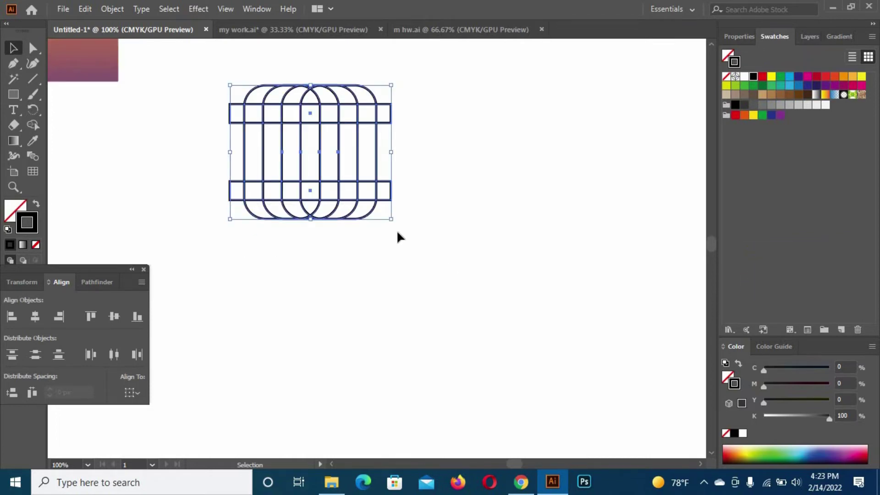
pyautogui.scroll(1, 397, 248)
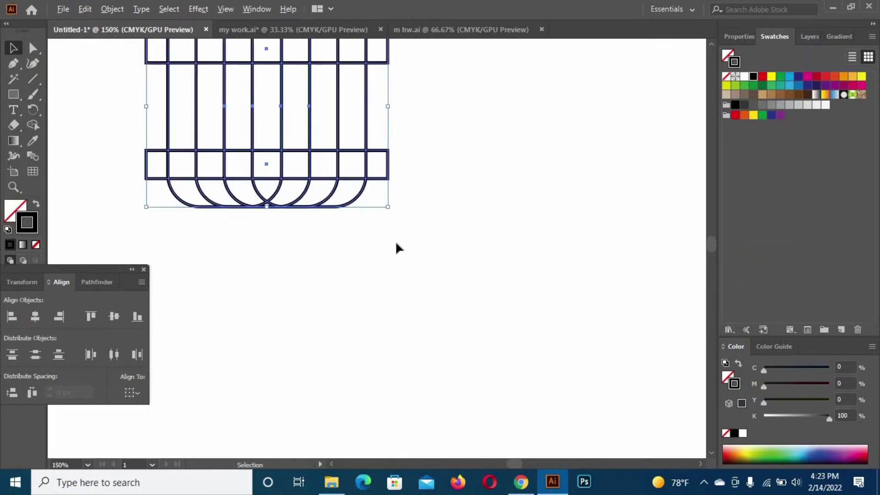
pyautogui.scroll(1, 397, 248)
pyautogui.scroll(1, 397, 244)
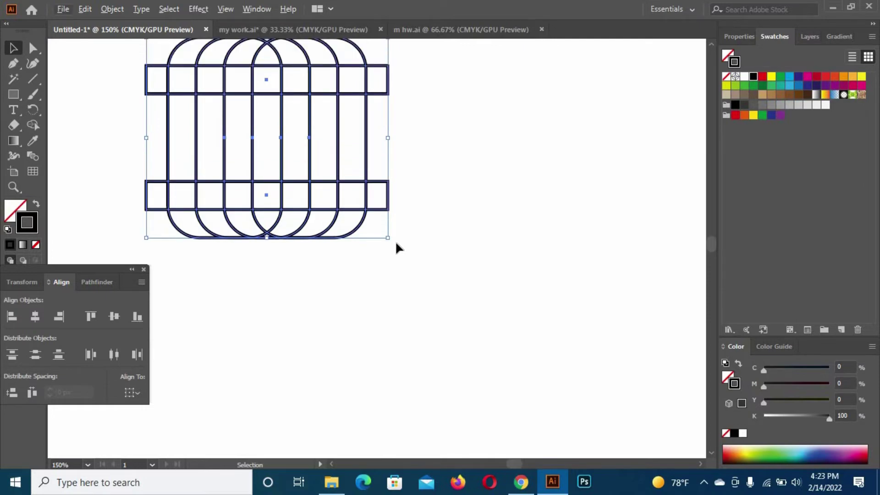
pyautogui.scroll(2, 397, 243)
pyautogui.moveTo(364, 272); pyautogui.dragTo(612, 470)
pyautogui.scroll(-1, 603, 453)
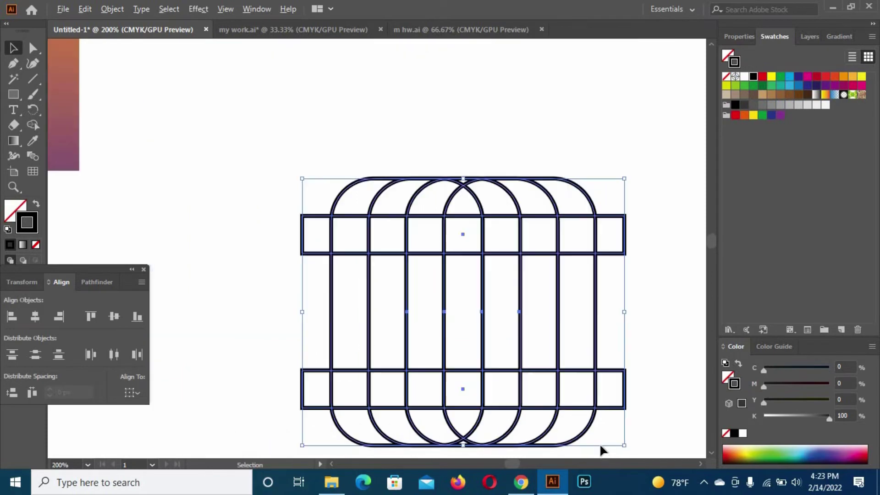
pyautogui.moveTo(605, 398); pyautogui.dragTo(565, 349)
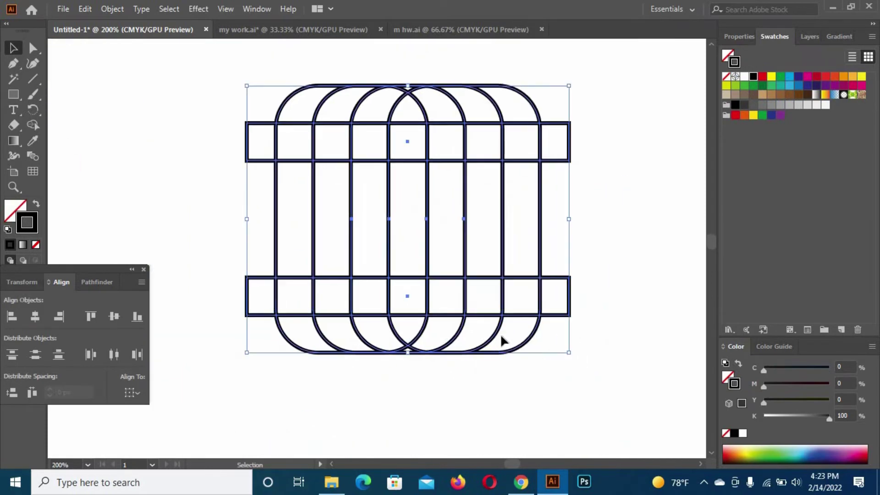
pyautogui.click(31, 124)
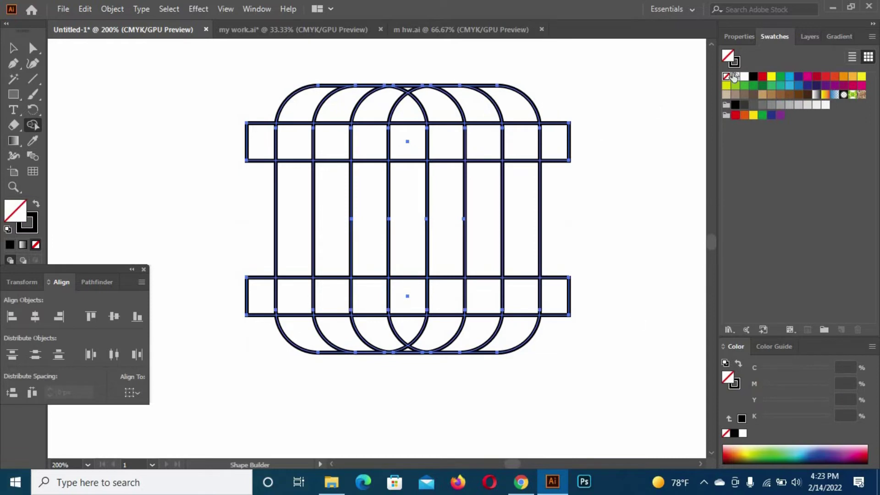
pyautogui.click(753, 77)
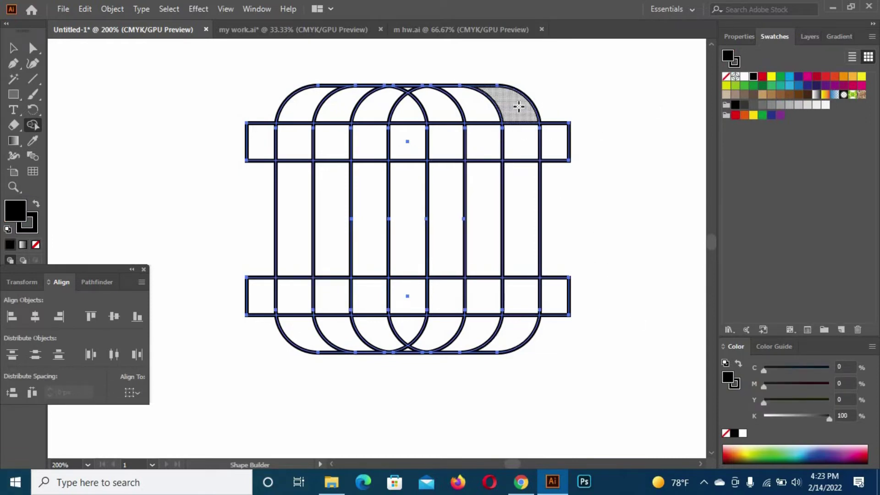
pyautogui.moveTo(520, 130); pyautogui.dragTo(522, 194)
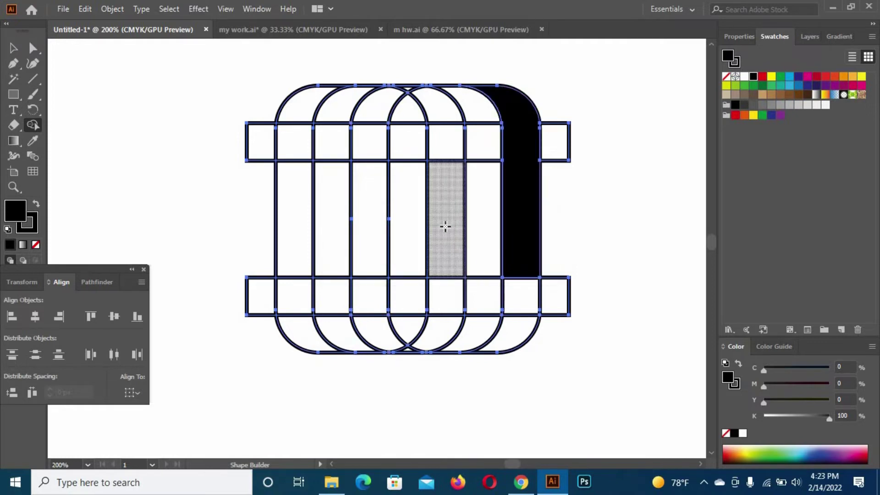
# Merge the hooked strip along the top edge, the leftmost column and the hooked strip along the bottom edge into black shapes
pyautogui.moveTo(445, 226)
pyautogui.mouseDown()
pyautogui.moveTo(451, 166)
pyautogui.moveTo(437, 110)
pyautogui.moveTo(410, 88)
pyautogui.moveTo(409, 101)
pyautogui.moveTo(361, 93)
pyautogui.moveTo(314, 103)
pyautogui.mouseUp()
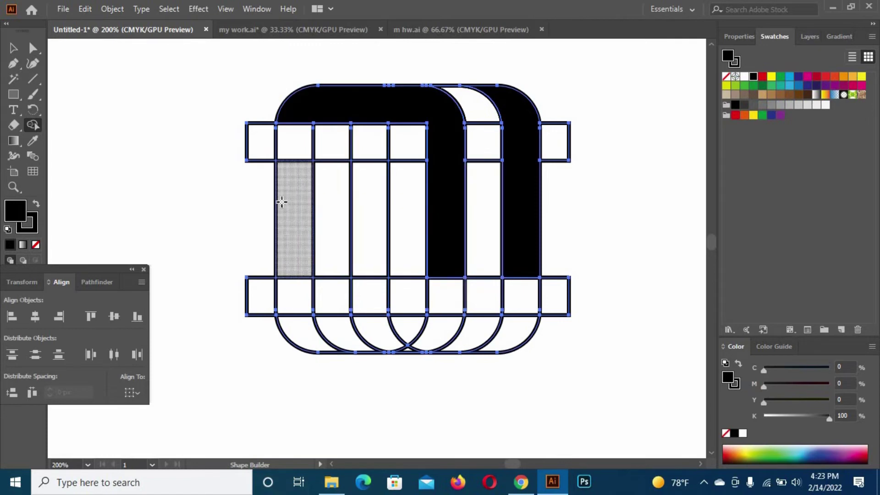
pyautogui.moveTo(289, 206); pyautogui.dragTo(305, 329)
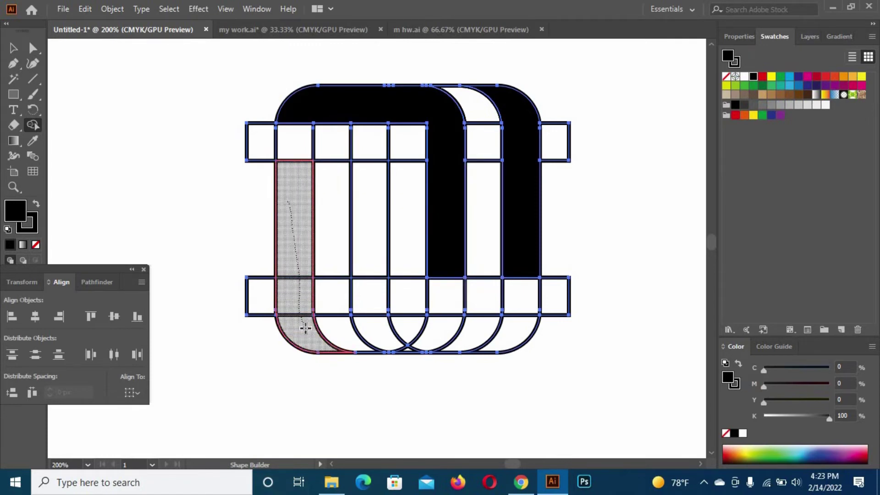
pyautogui.moveTo(368, 196)
pyautogui.mouseDown()
pyautogui.moveTo(377, 335)
pyautogui.moveTo(411, 349)
pyautogui.moveTo(412, 335)
pyautogui.moveTo(423, 334)
pyautogui.moveTo(503, 337)
pyautogui.mouseUp()
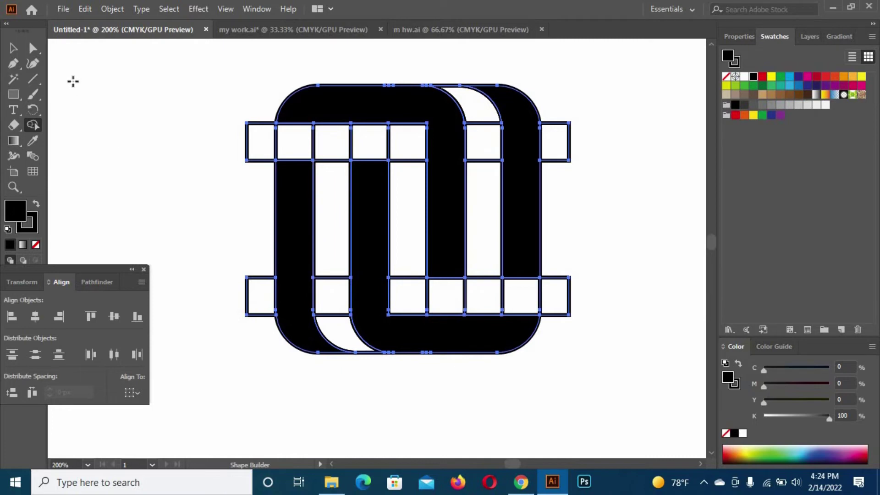
# Ungroup the merged artwork into separate pieces
pyautogui.click(13, 48)
pyautogui.hotkey('ctrl', 'a')
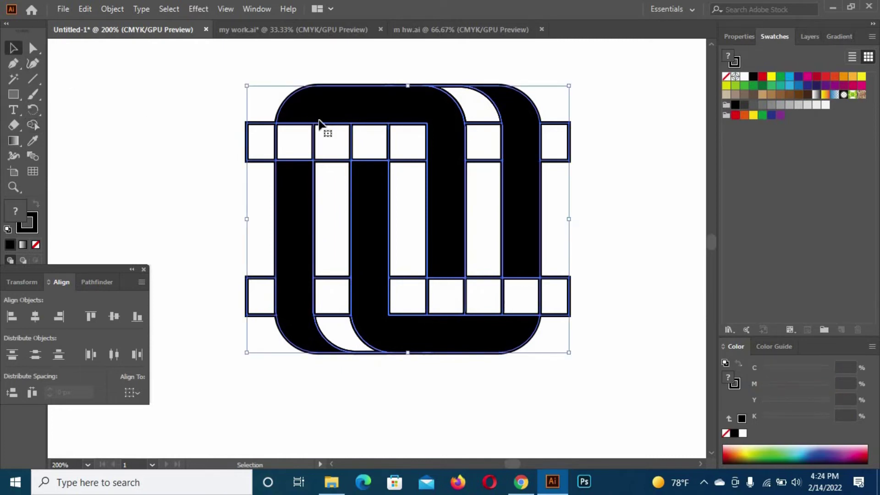
pyautogui.click(341, 116)
pyautogui.hotkey('ctrl', 'a')
pyautogui.rightClick(343, 113)
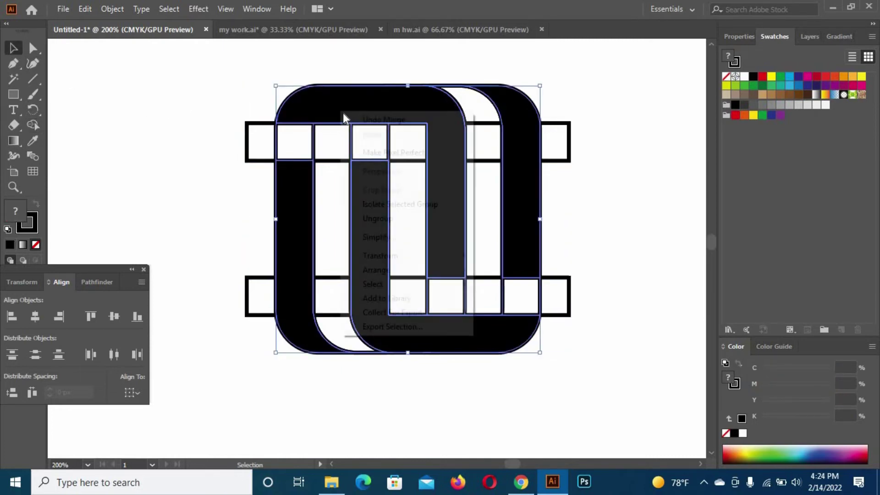
pyautogui.click(386, 219)
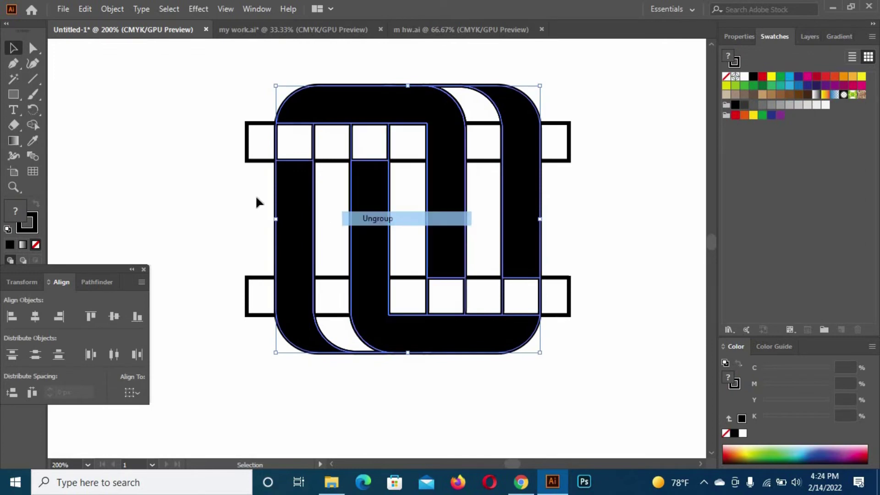
# Select the four black strips, move them off the line grid to the left and group them
pyautogui.click(416, 114)
pyautogui.keyDown('shift'); pyautogui.click(527, 132); pyautogui.keyUp('shift')
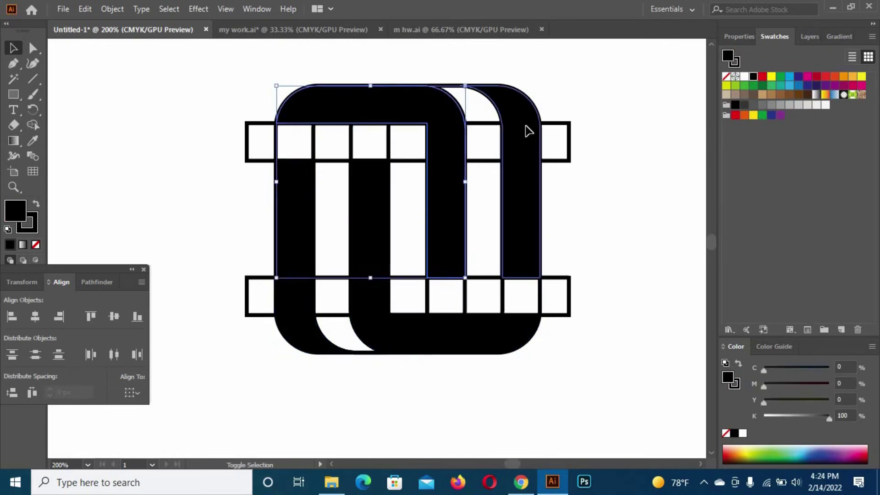
pyautogui.keyDown('shift'); pyautogui.click(437, 331); pyautogui.keyUp('shift')
pyautogui.keyDown('shift'); pyautogui.click(295, 328); pyautogui.keyUp('shift')
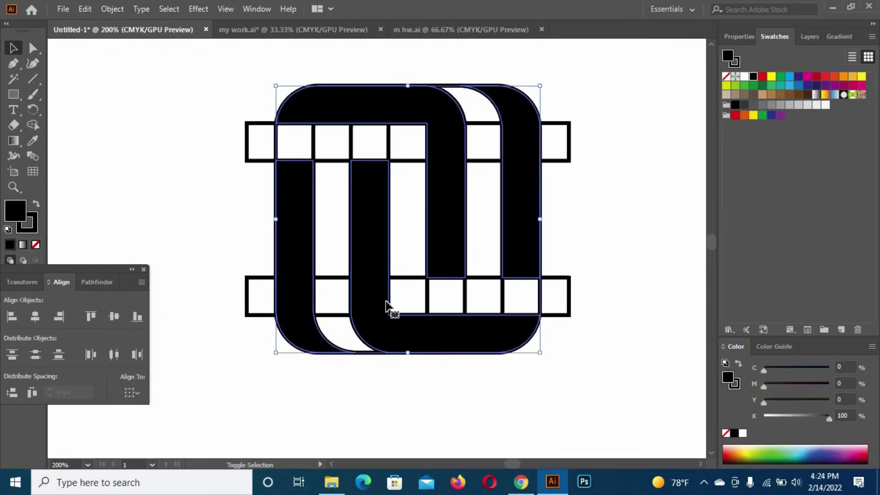
pyautogui.moveTo(383, 294); pyautogui.dragTo(84, 211)
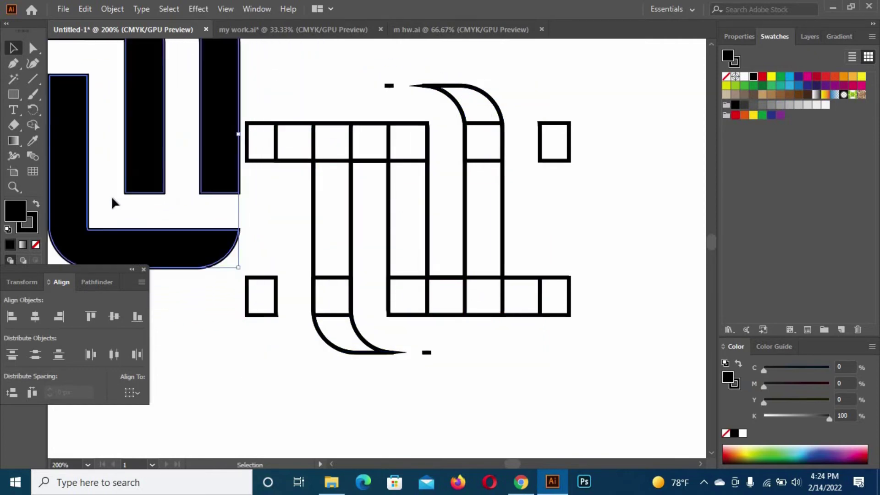
pyautogui.rightClick(147, 163)
pyautogui.click(181, 243)
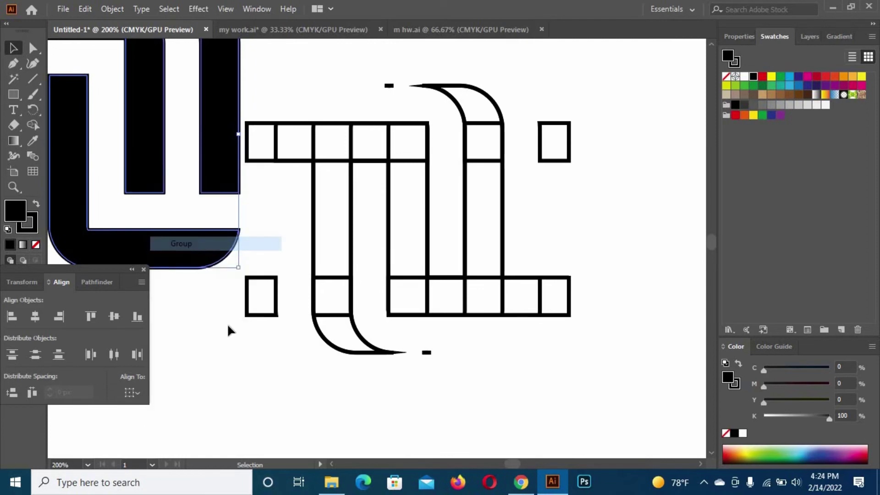
# Delete all the leftover grid outlines and stray line fragments
pyautogui.click(263, 98)
pyautogui.moveTo(261, 84); pyautogui.dragTo(560, 365)
pyautogui.press('Delete')
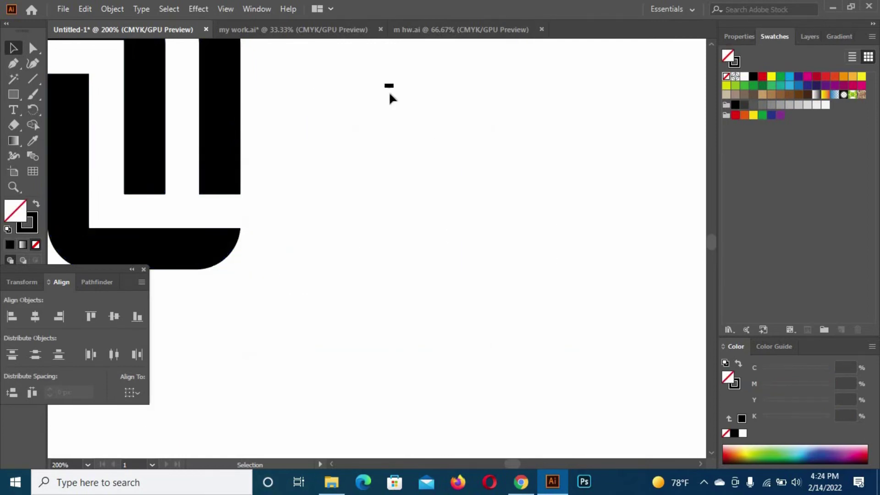
pyautogui.moveTo(390, 94); pyautogui.dragTo(366, 73)
pyautogui.press('Delete')
# Move the black logo off the gradient square and set its stroke to none
pyautogui.moveTo(303, 237); pyautogui.dragTo(562, 311)
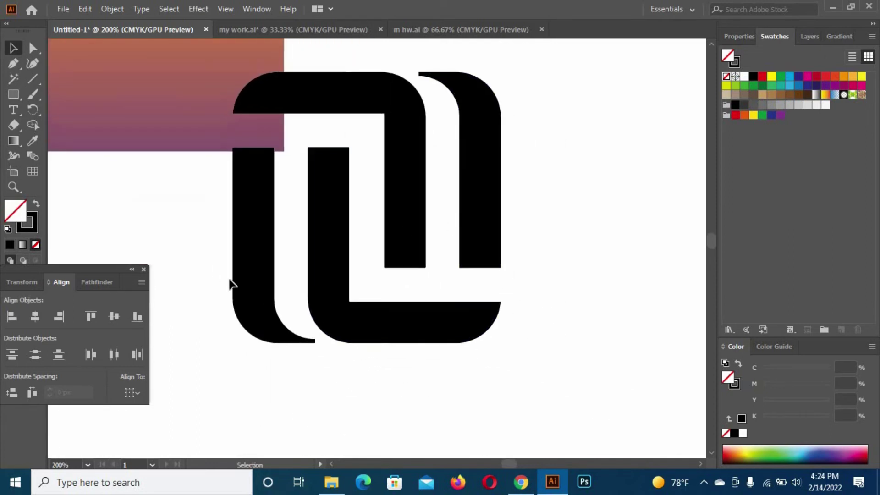
pyautogui.moveTo(585, 369); pyautogui.dragTo(485, 271)
pyautogui.moveTo(417, 235); pyautogui.dragTo(520, 292)
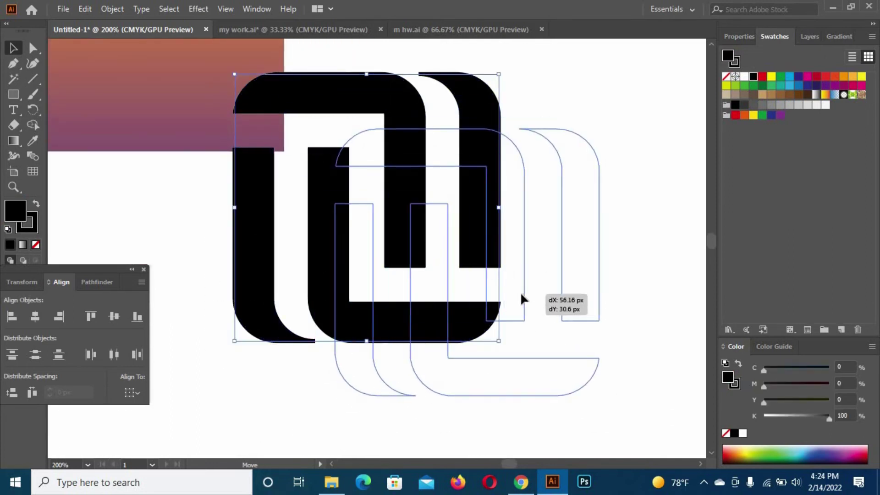
pyautogui.click(34, 229)
pyautogui.click(35, 244)
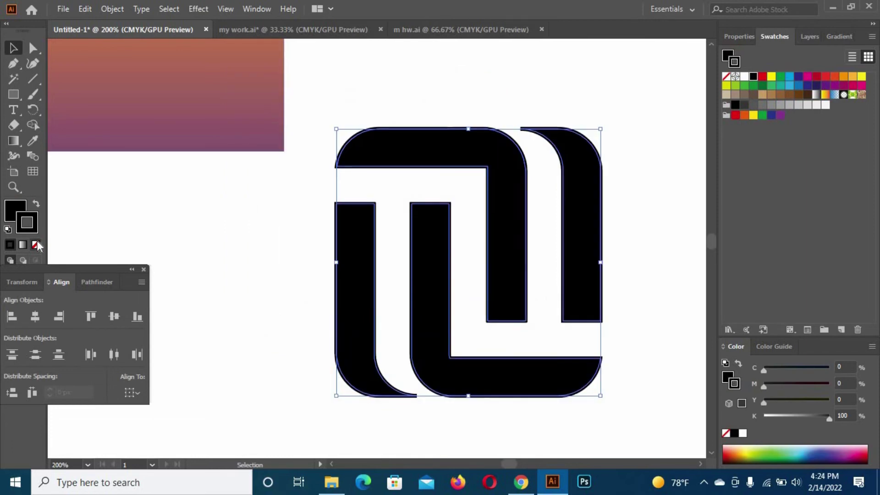
# Move the logo further right and fill it with the orange-to-purple gradient sampled from the square
pyautogui.scroll(-1, 206, 239)
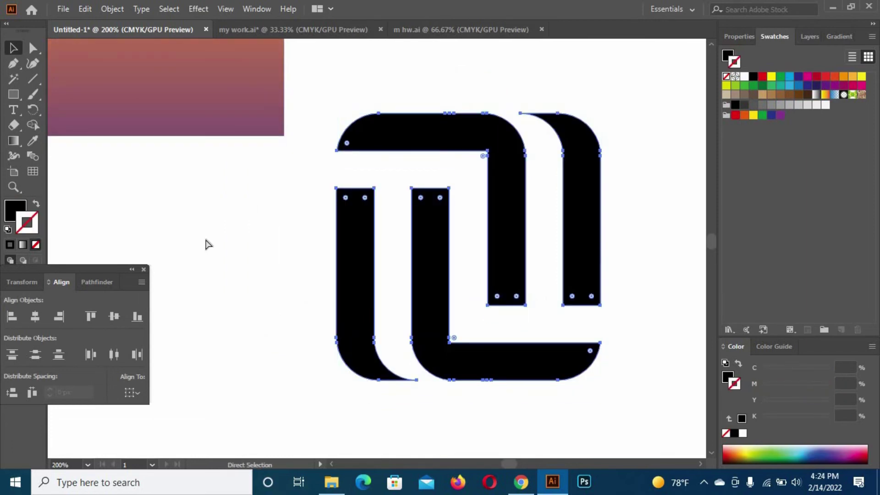
pyautogui.scroll(-2, 205, 244)
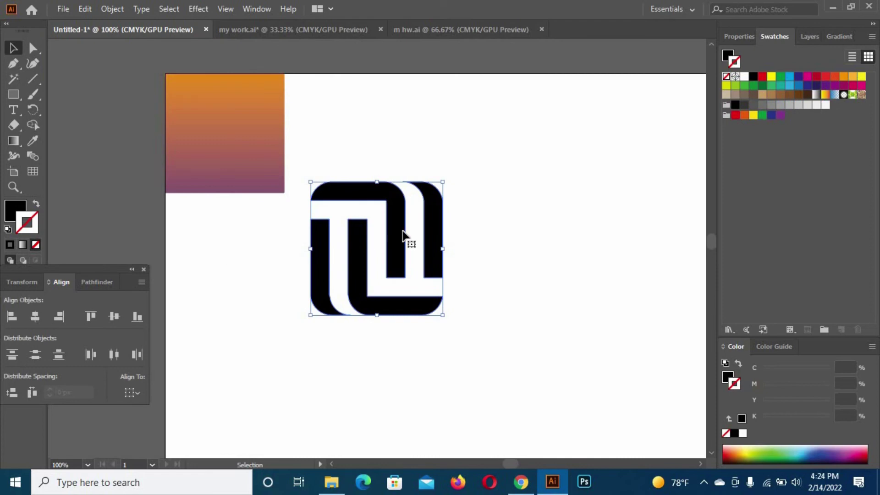
pyautogui.moveTo(402, 232); pyautogui.dragTo(477, 251)
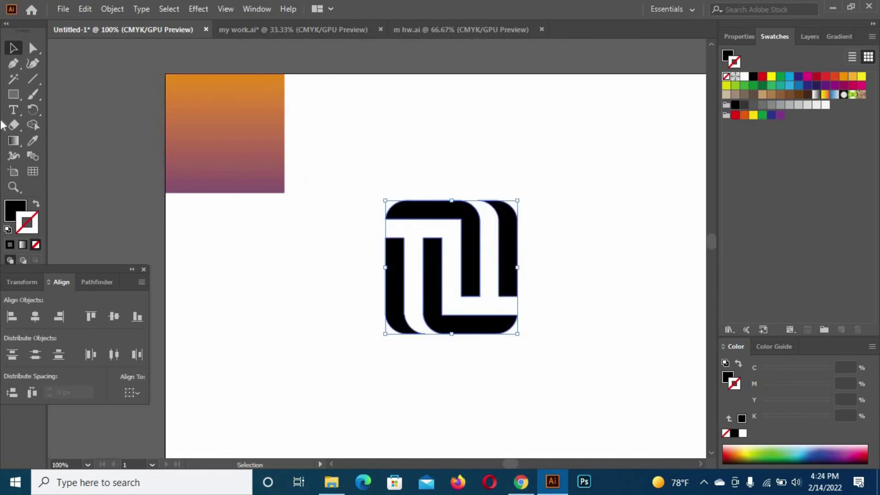
pyautogui.click(33, 140)
pyautogui.click(228, 153)
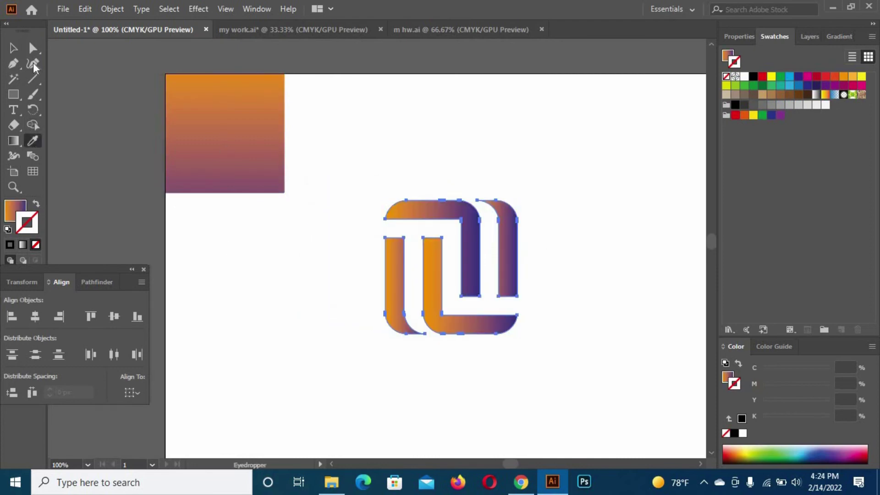
# Rotate the logo 45 degrees counterclockwise so it stands as a diamond
pyautogui.click(13, 48)
pyautogui.click(350, 269)
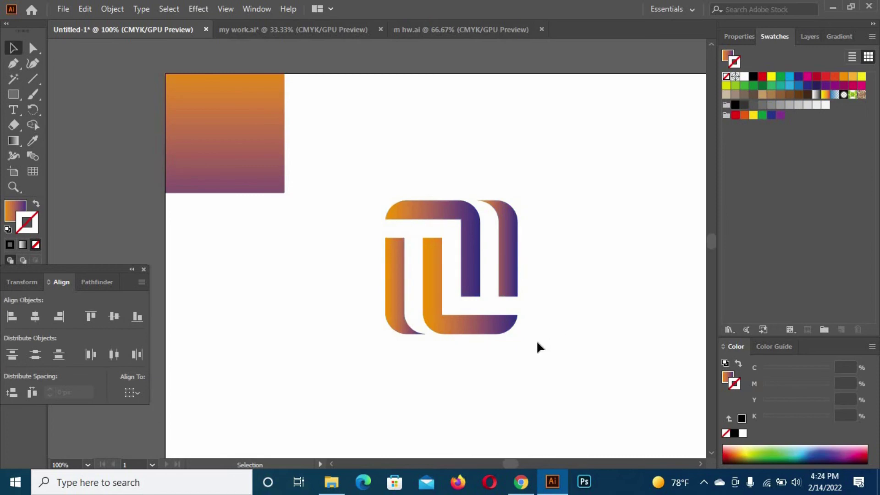
pyautogui.click(508, 332)
pyautogui.moveTo(522, 339); pyautogui.dragTo(553, 250)
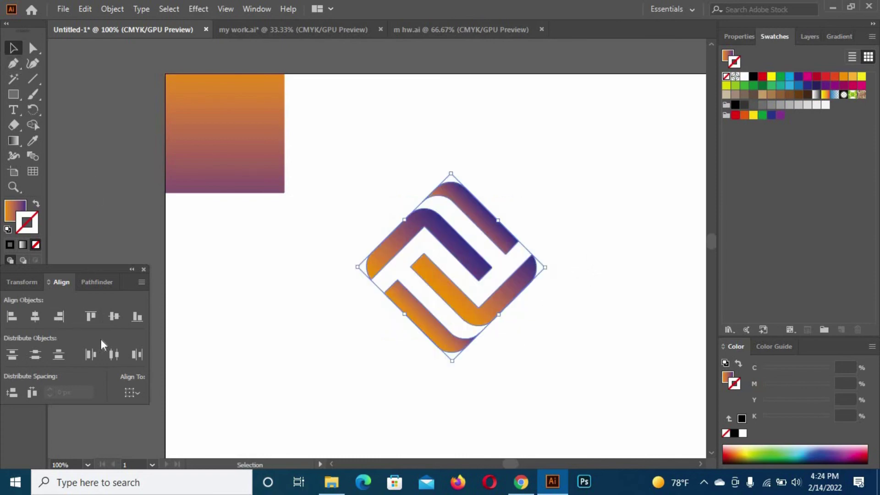
# Set alignment to the artboard and center the logo on it horizontally and vertically
pyautogui.click(137, 395)
pyautogui.click(173, 436)
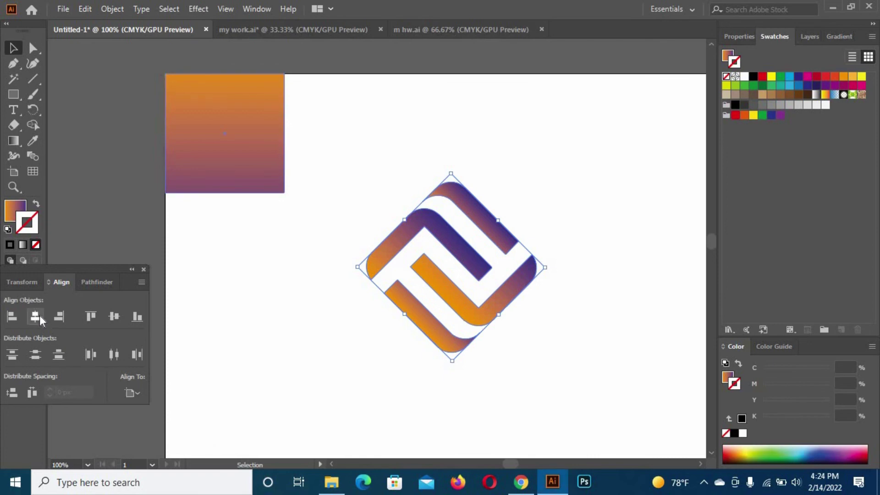
pyautogui.click(59, 316)
pyautogui.click(114, 319)
pyautogui.scroll(-3, 322, 297)
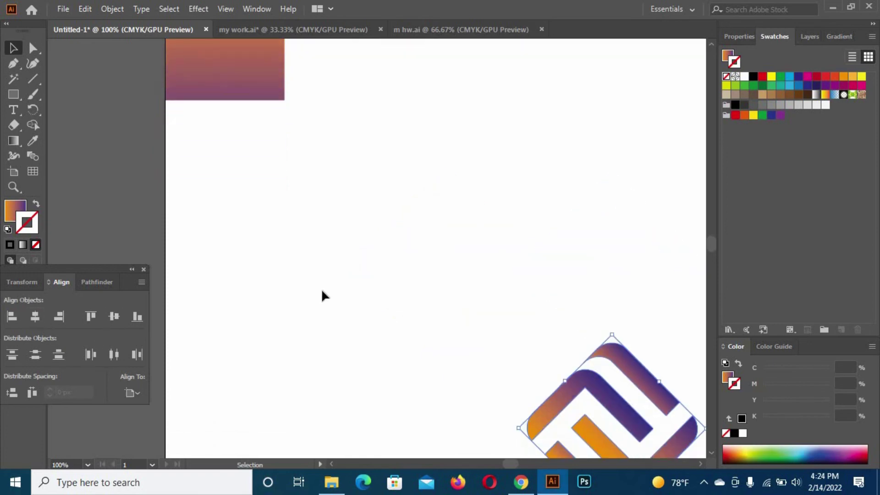
pyautogui.press('a')
pyautogui.scroll(-2, 322, 297)
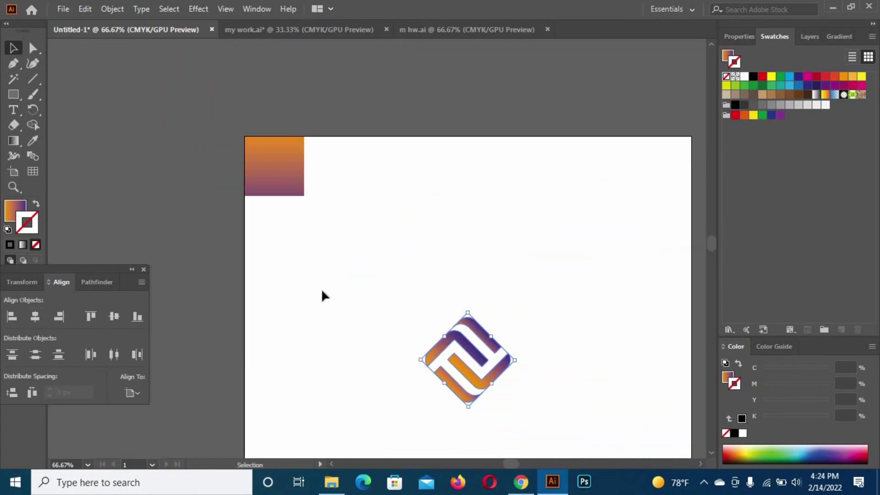
# Scale the logo up proportionally from its center to about two and a half times its size
pyautogui.moveTo(540, 321); pyautogui.dragTo(485, 214)
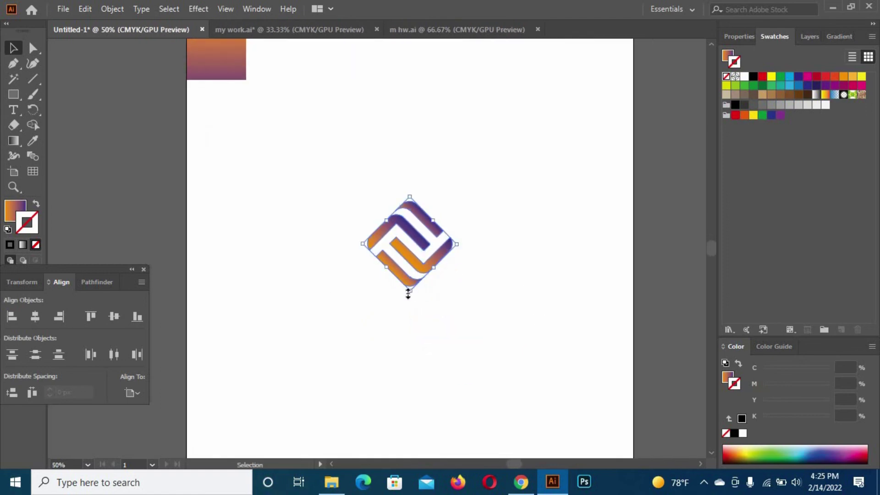
pyautogui.moveTo(408, 297); pyautogui.dragTo(448, 393)
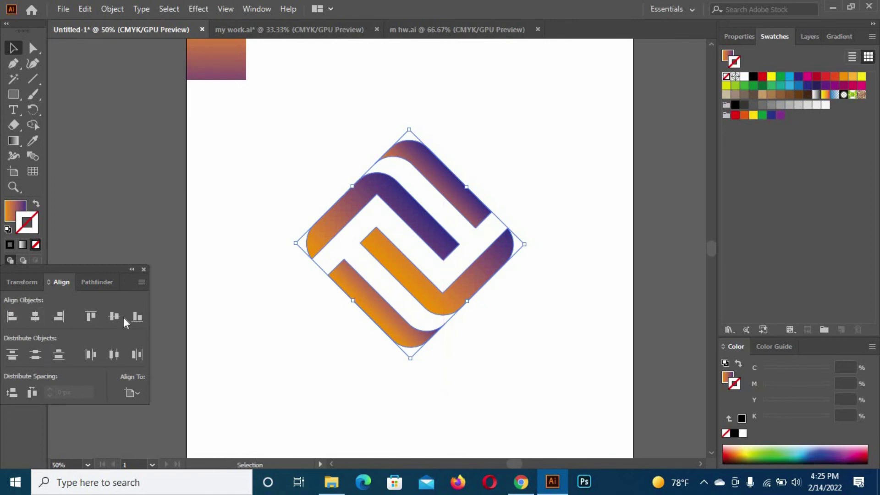
pyautogui.scroll(-2, 314, 259)
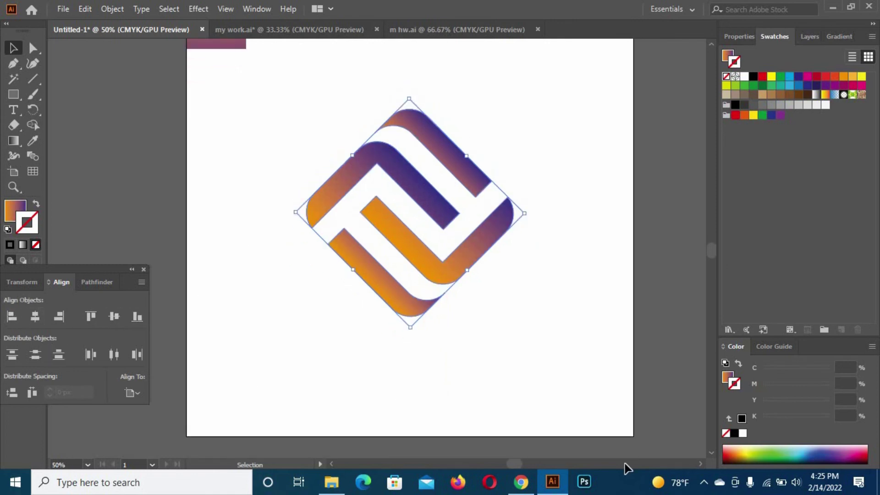